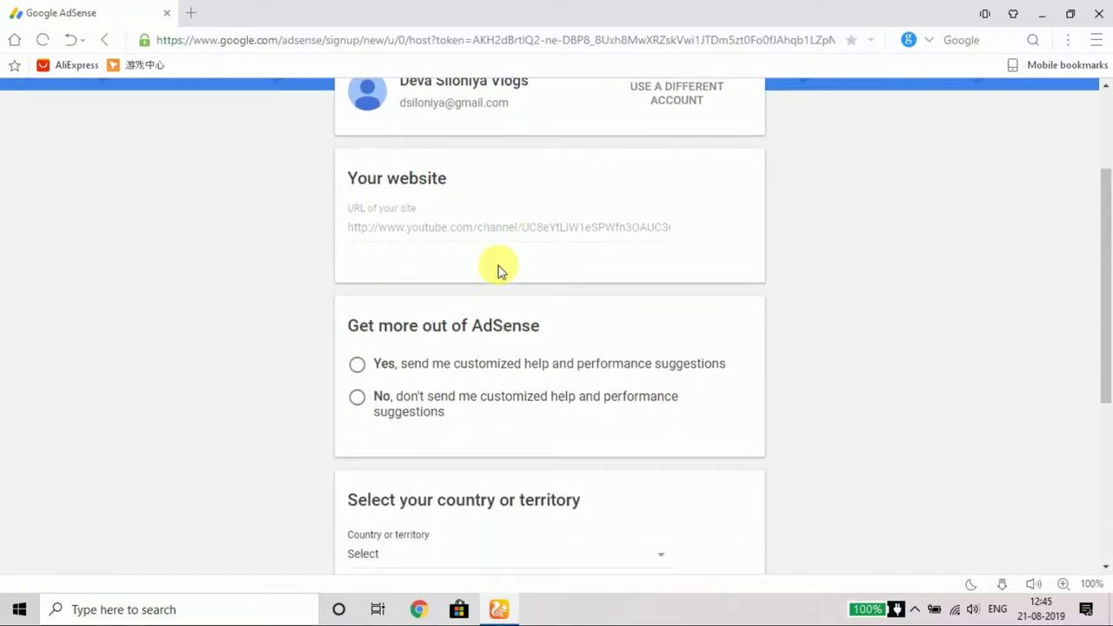
pyautogui.scroll(-4, 493, 294)
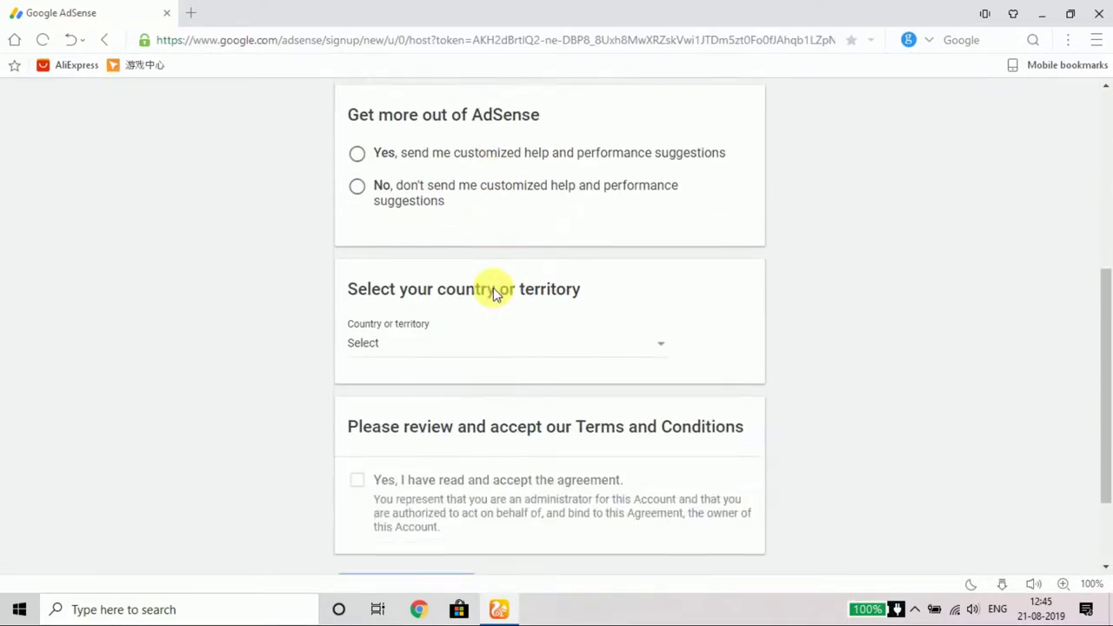
# Step: Sign in to AdSense with a different Google account and accept the YouTube association
pyautogui.scroll(5, 493, 294)
pyautogui.scroll(1, 493, 288)
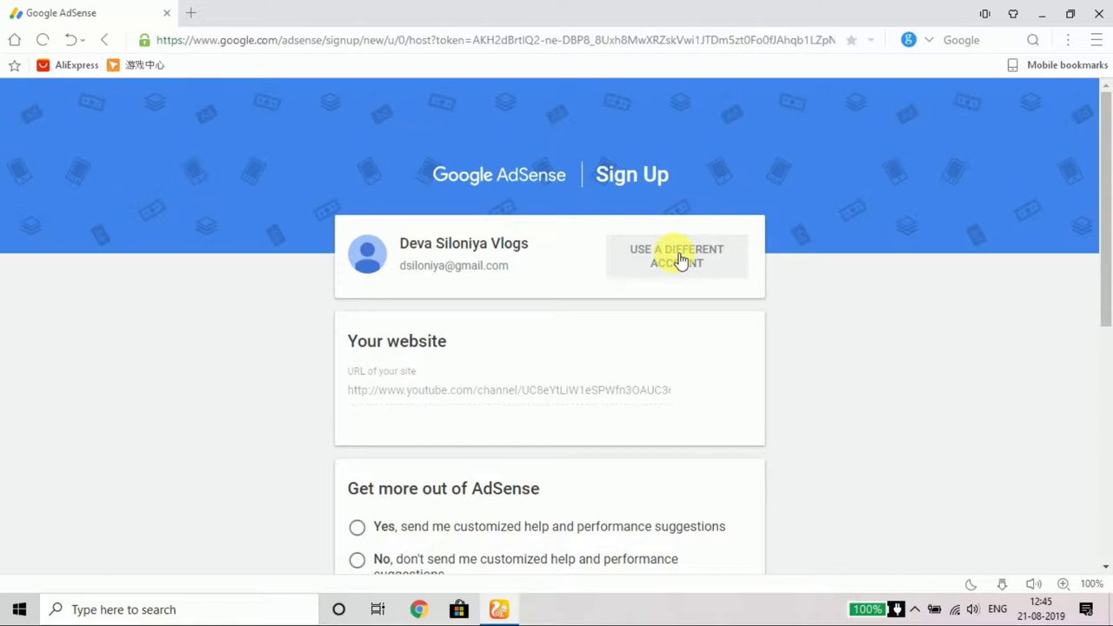
pyautogui.click(681, 259)
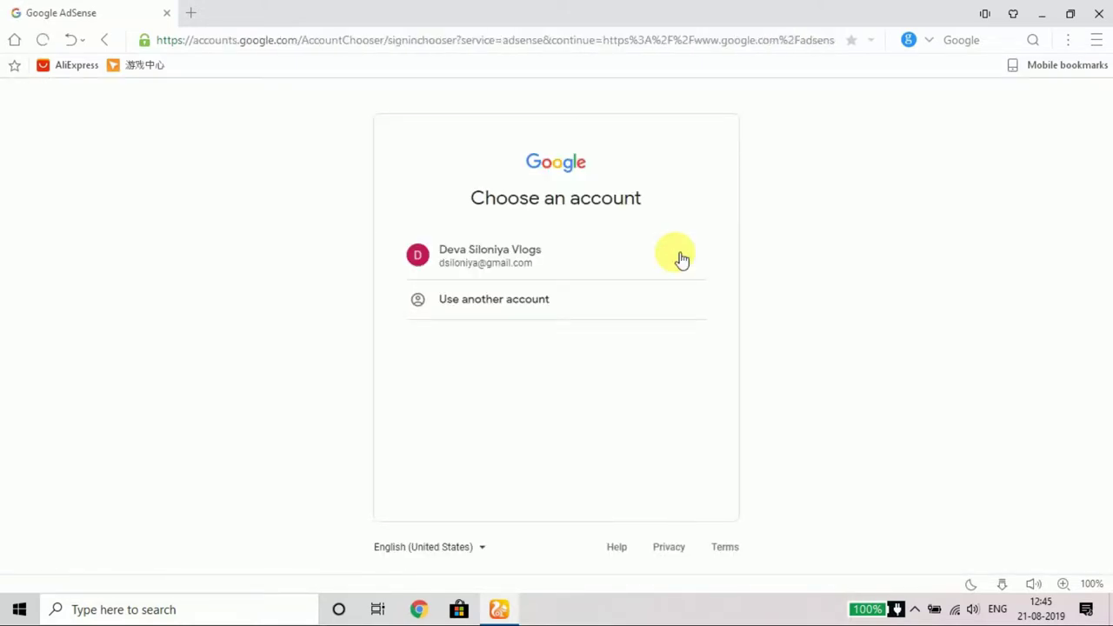
pyautogui.click(435, 298)
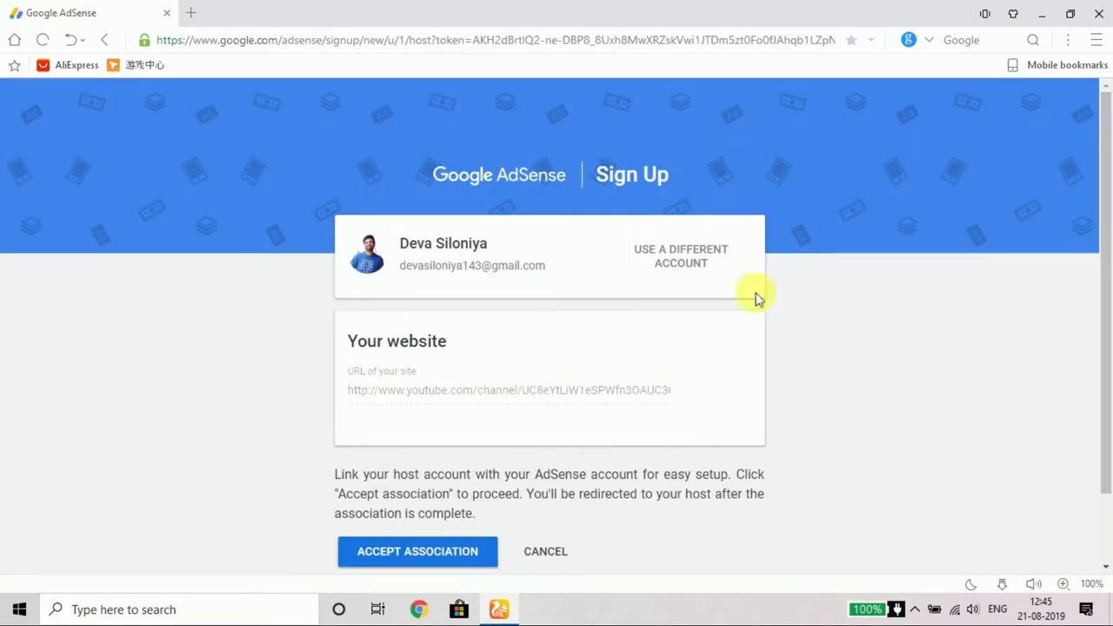
pyautogui.scroll(-2, 494, 561)
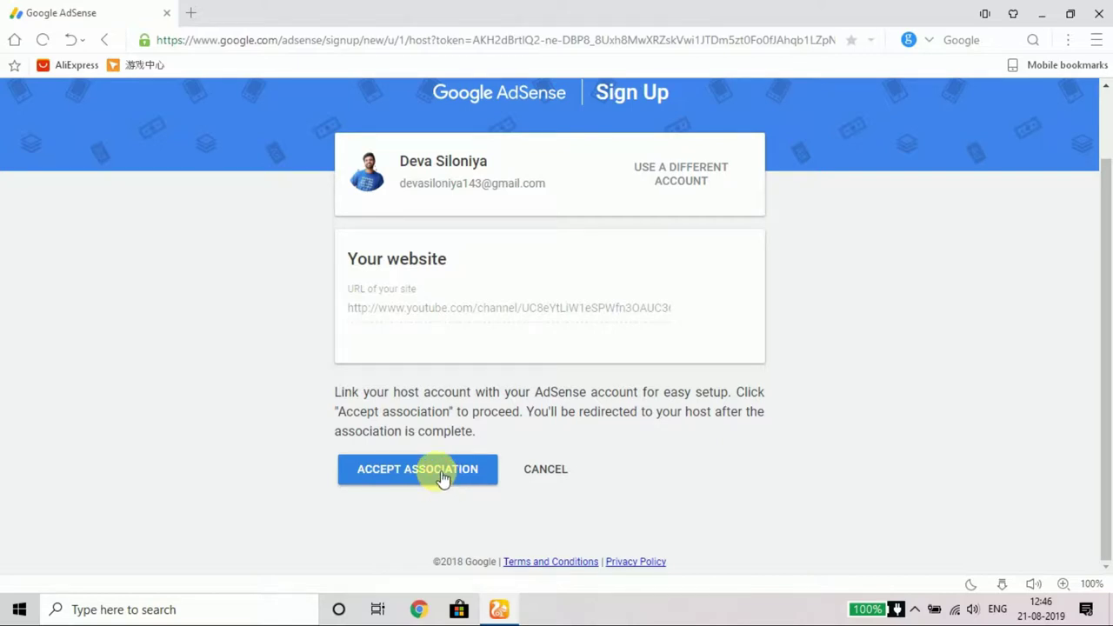
pyautogui.click(442, 477)
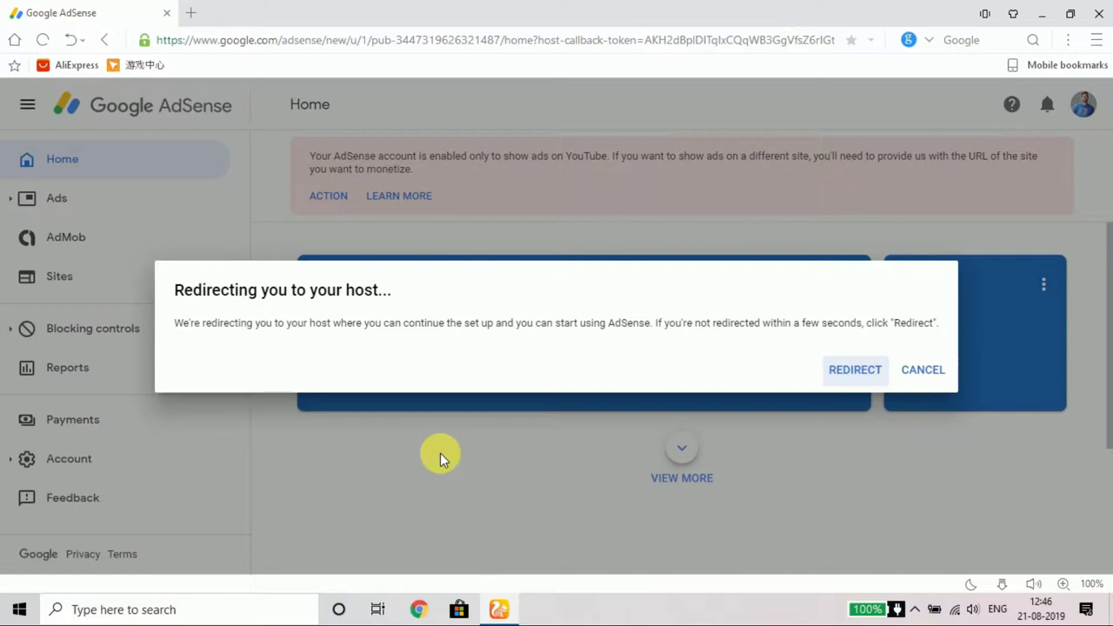
# Step: Redirect back to the YouTube monetization page and scroll to the completed AdSense step
pyautogui.click(854, 370)
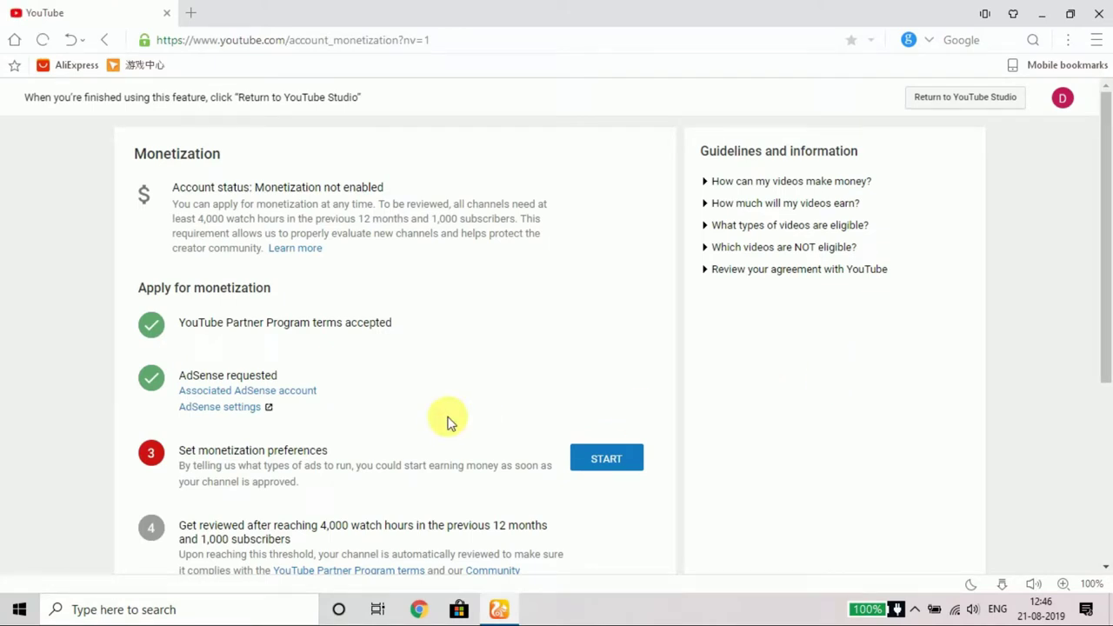
pyautogui.scroll(-1, 435, 415)
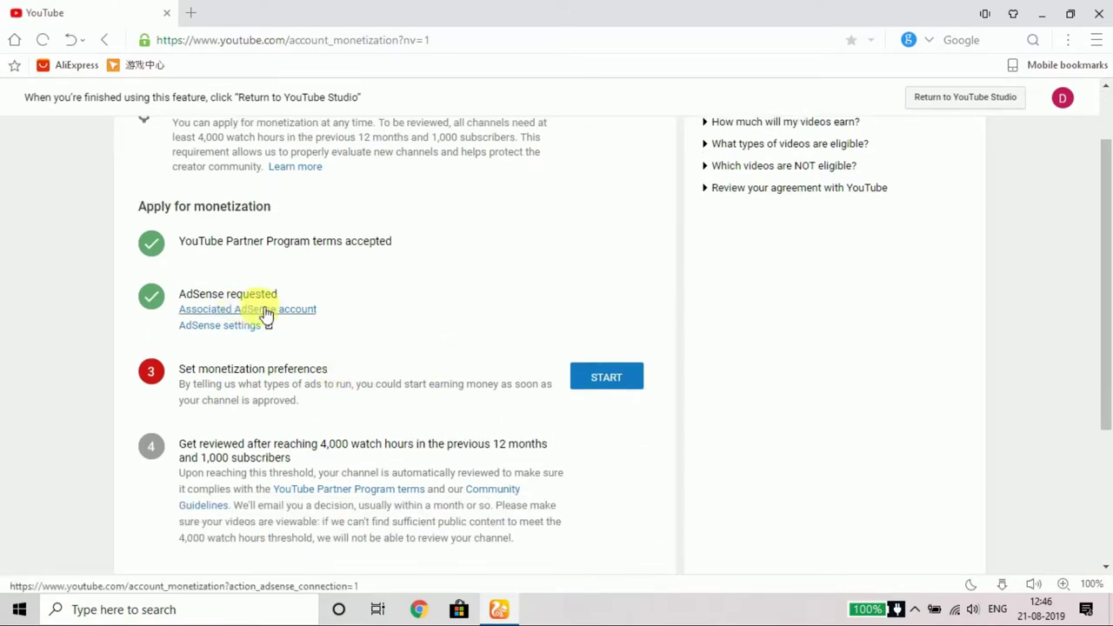
pyautogui.scroll(-1, 315, 324)
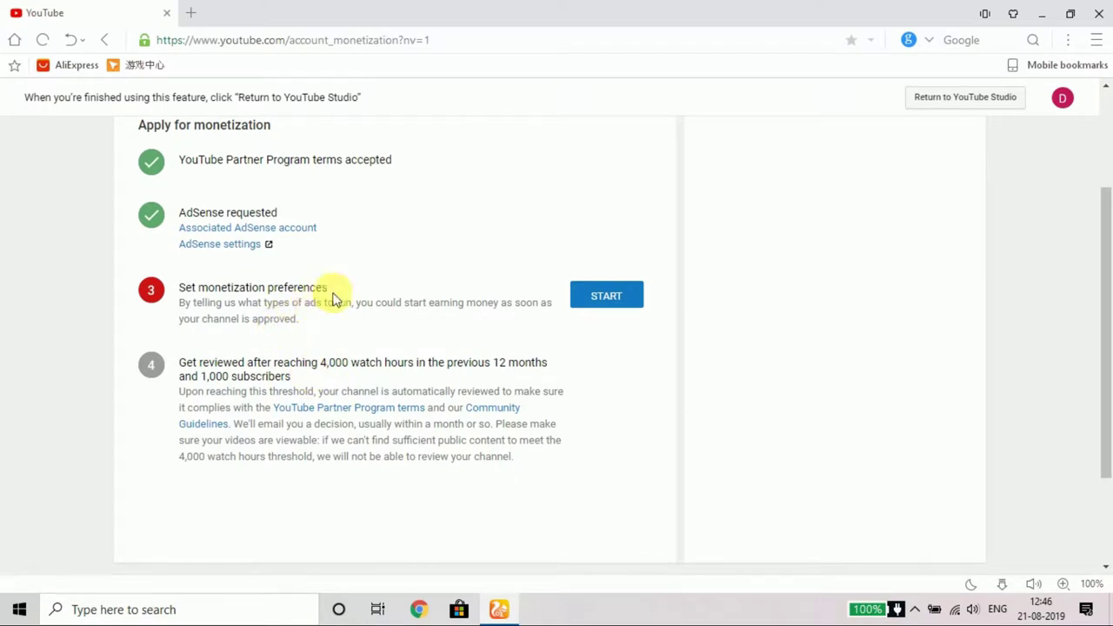
# Step: Save monetization for all existing and future videos with the offered ad formats
pyautogui.click(607, 298)
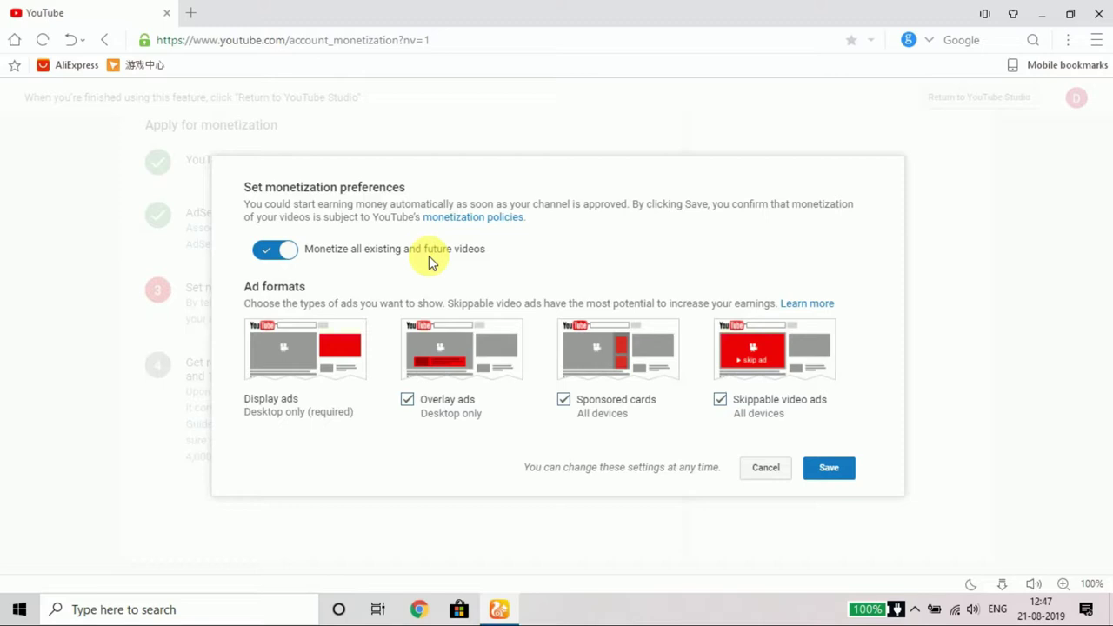
pyautogui.click(835, 471)
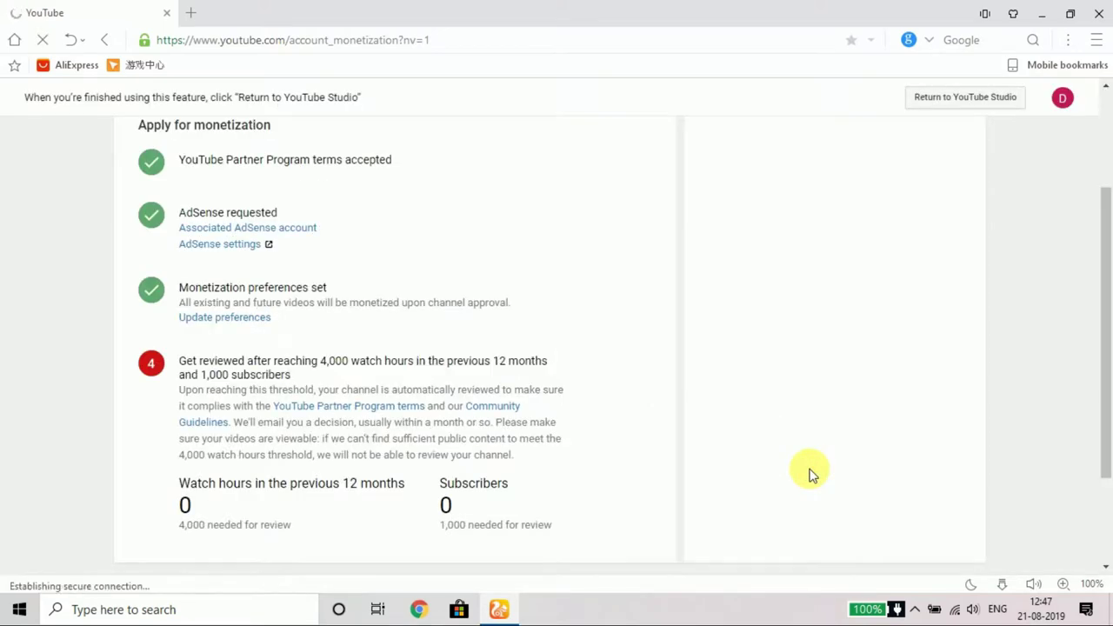
pyautogui.scroll(-3, 441, 440)
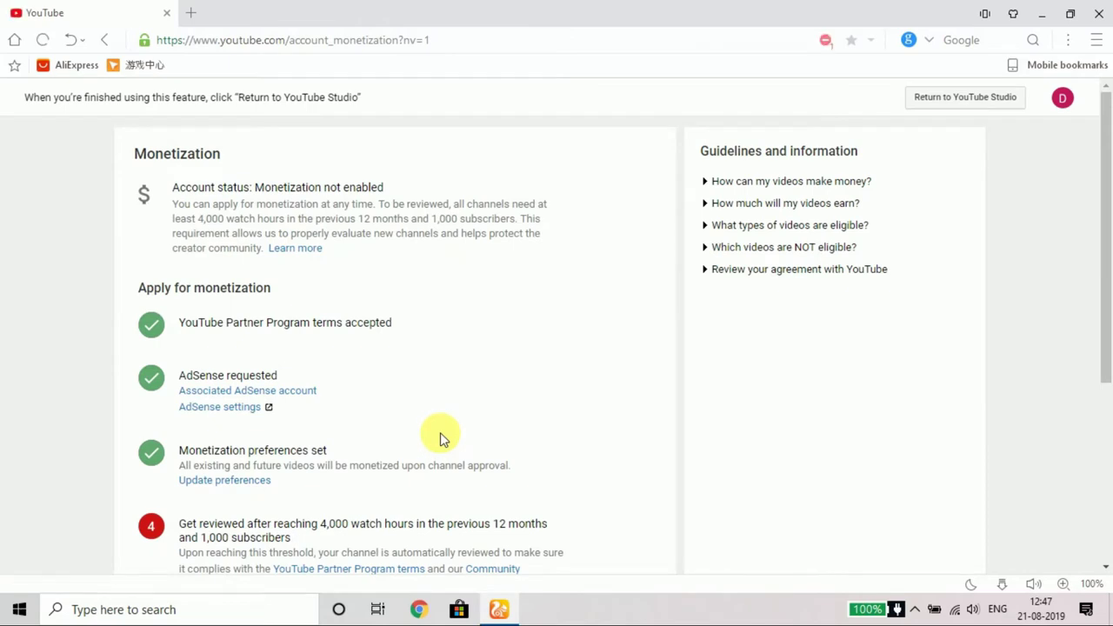
pyautogui.scroll(-2, 441, 438)
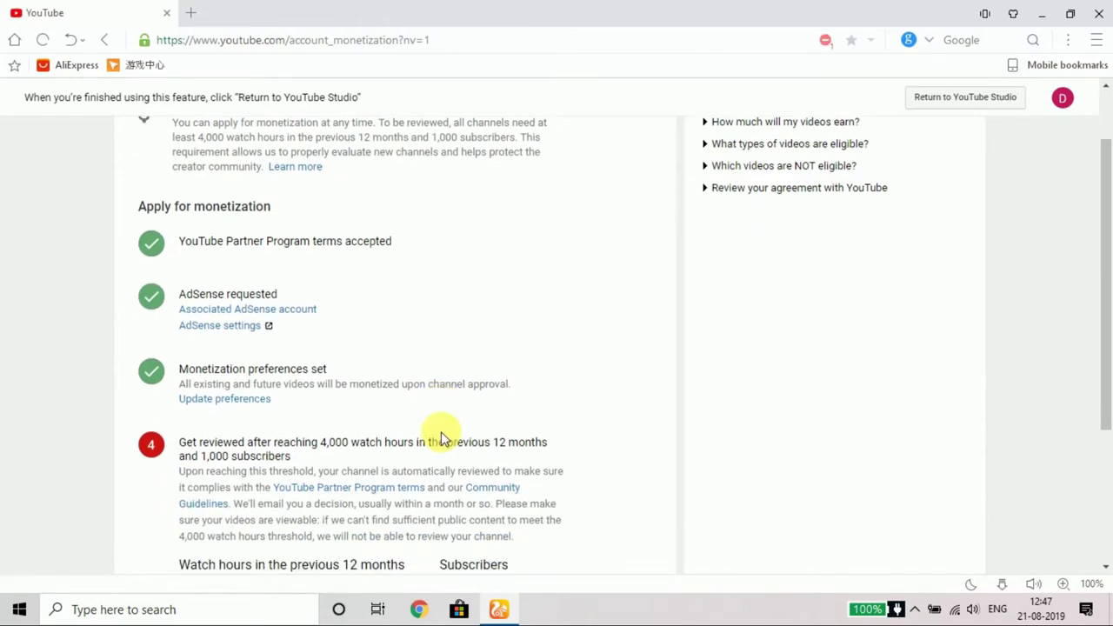
pyautogui.scroll(-2, 339, 491)
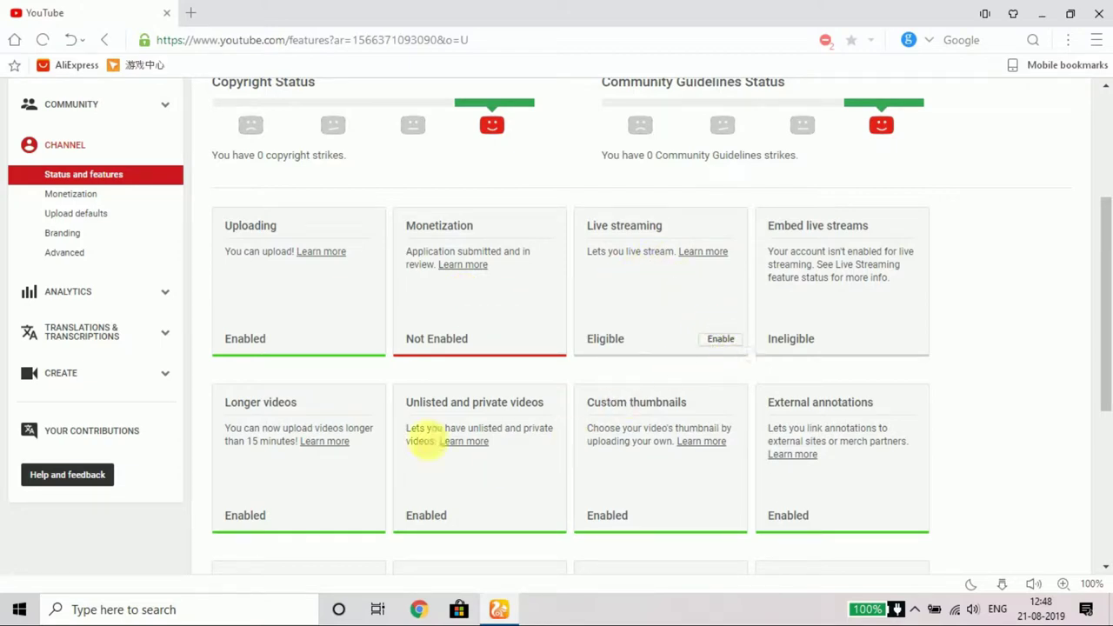
# Step: Open Upload defaults and inspect the default Title and Description fields
pyautogui.click(76, 213)
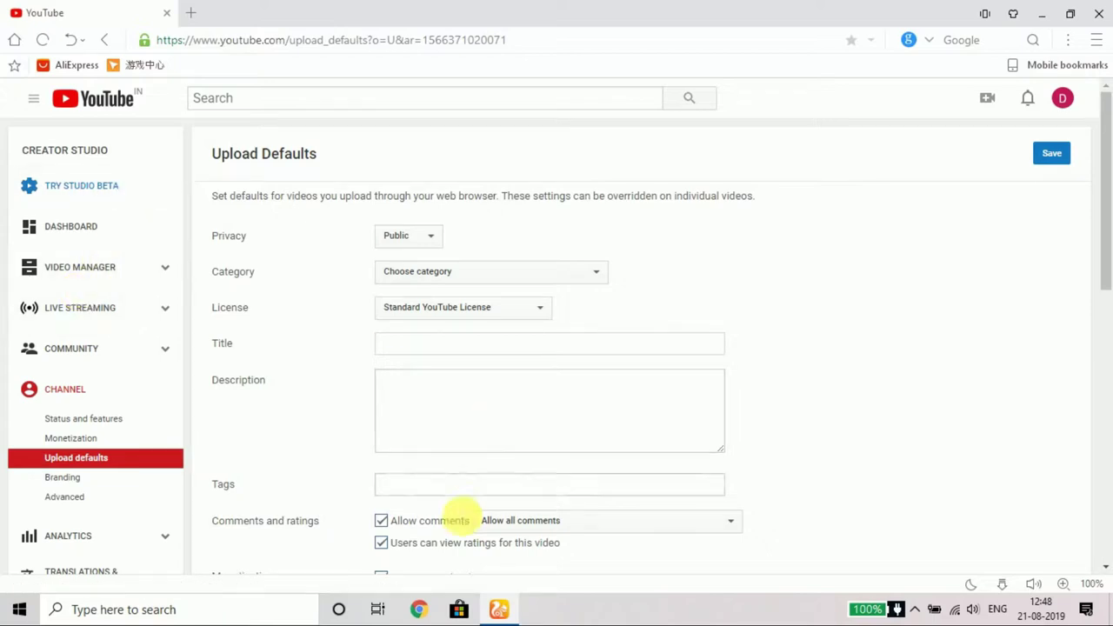
pyautogui.scroll(-1, 452, 348)
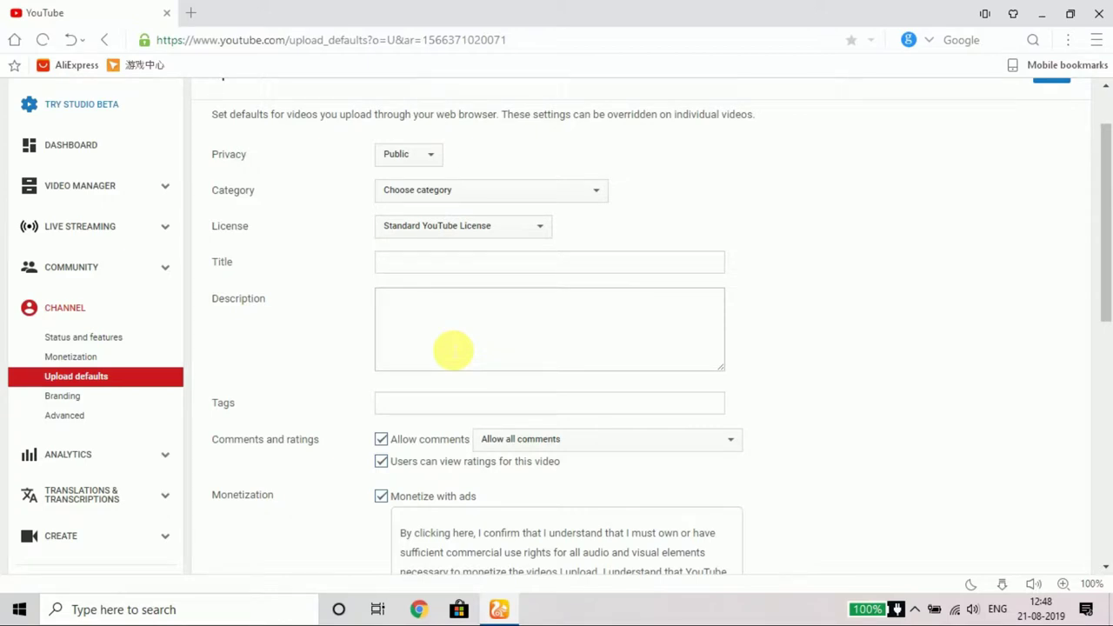
pyautogui.scroll(-2, 450, 348)
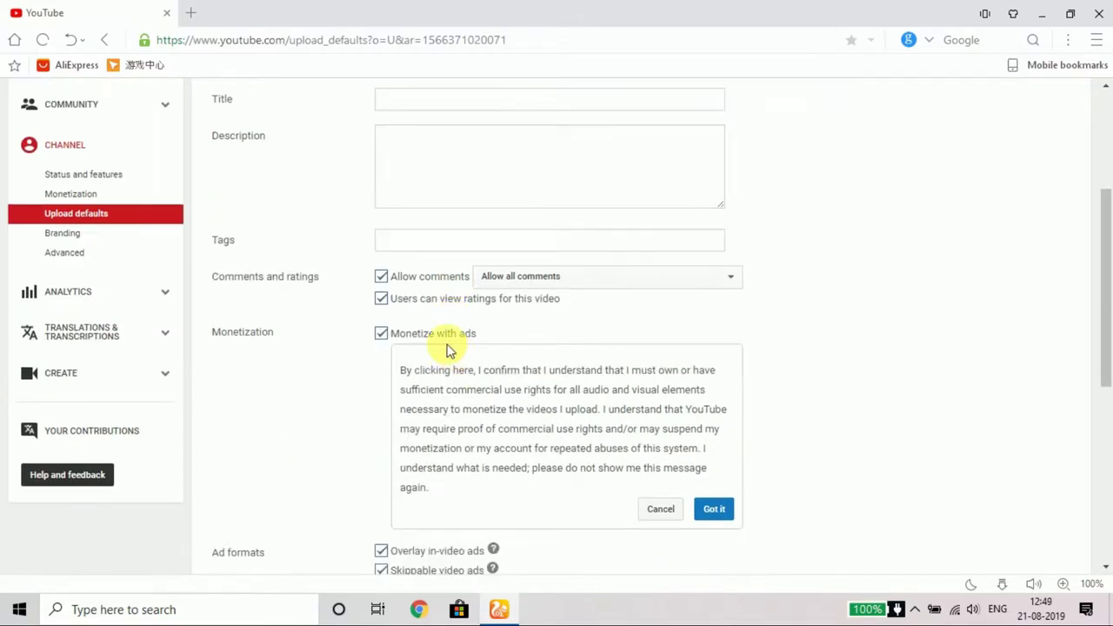
pyautogui.scroll(3, 447, 345)
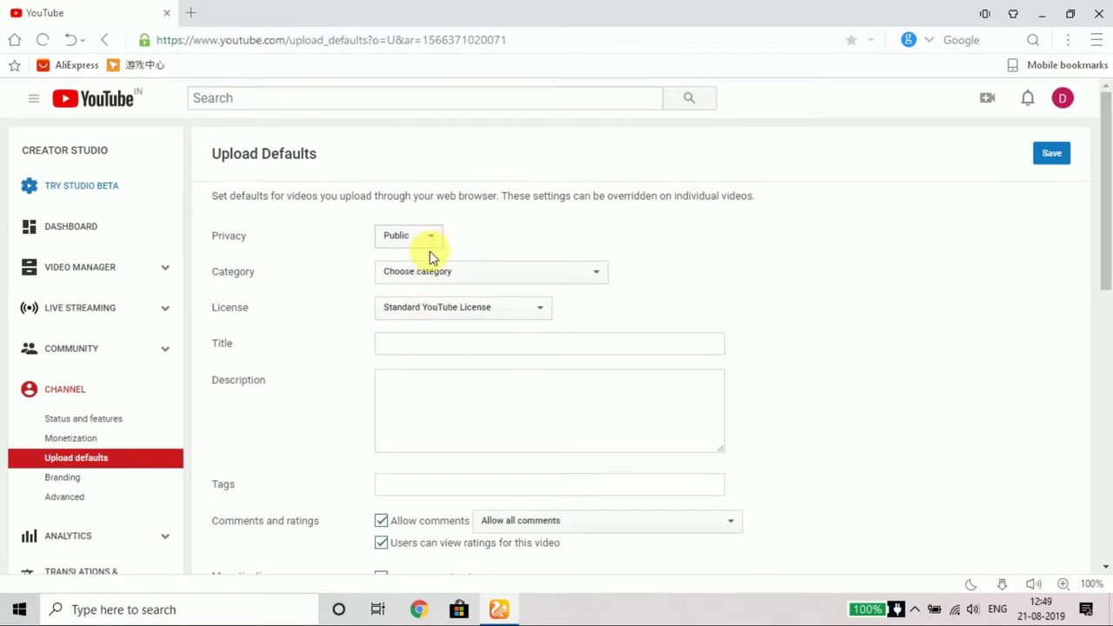
pyautogui.click(480, 346)
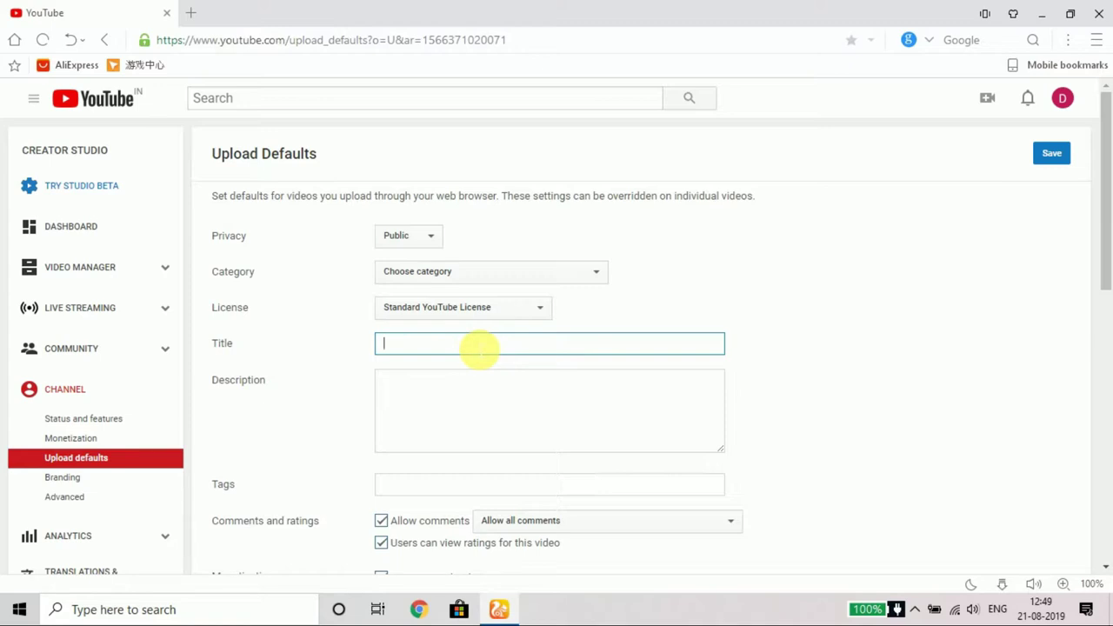
pyautogui.click(479, 388)
# Step: Check the default Tags field and ad-format options, then go to Branding
pyautogui.scroll(-2, 474, 452)
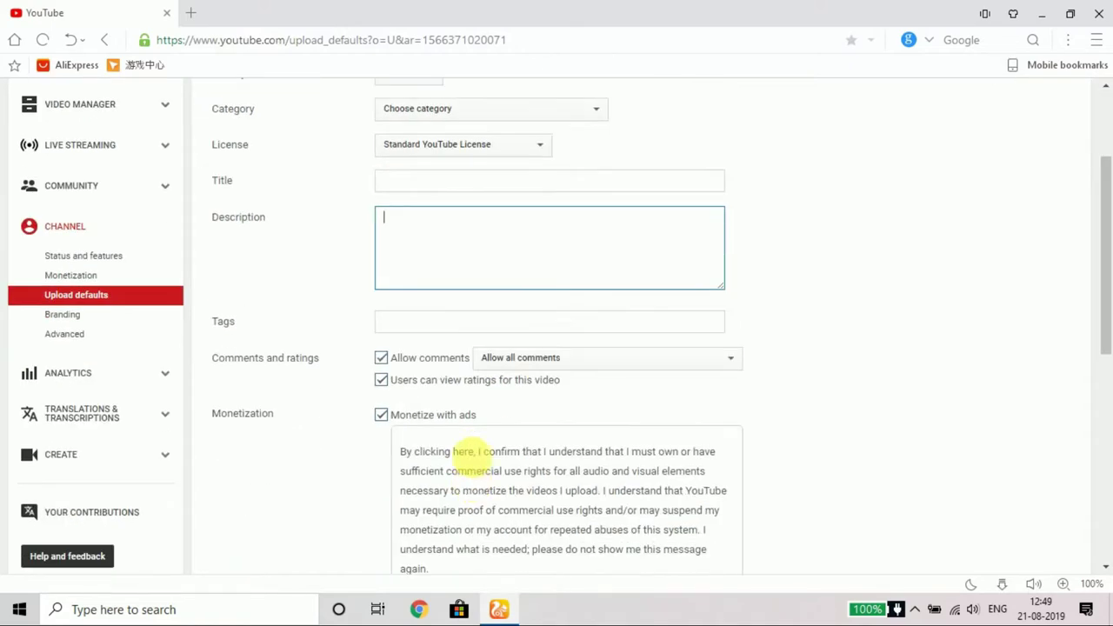
pyautogui.click(474, 325)
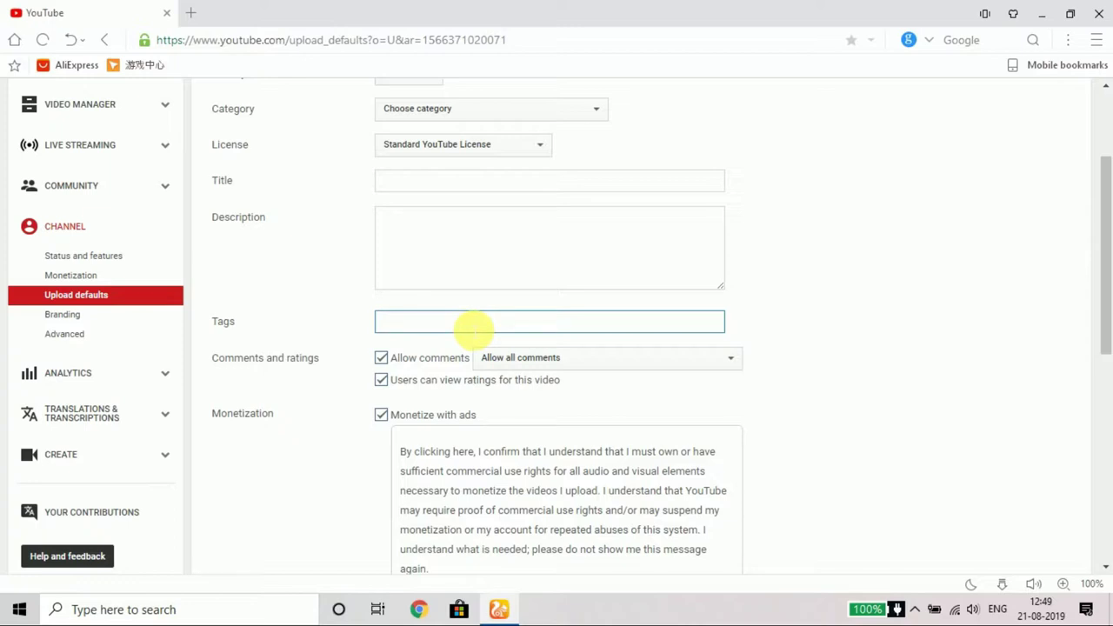
pyautogui.scroll(-3, 510, 460)
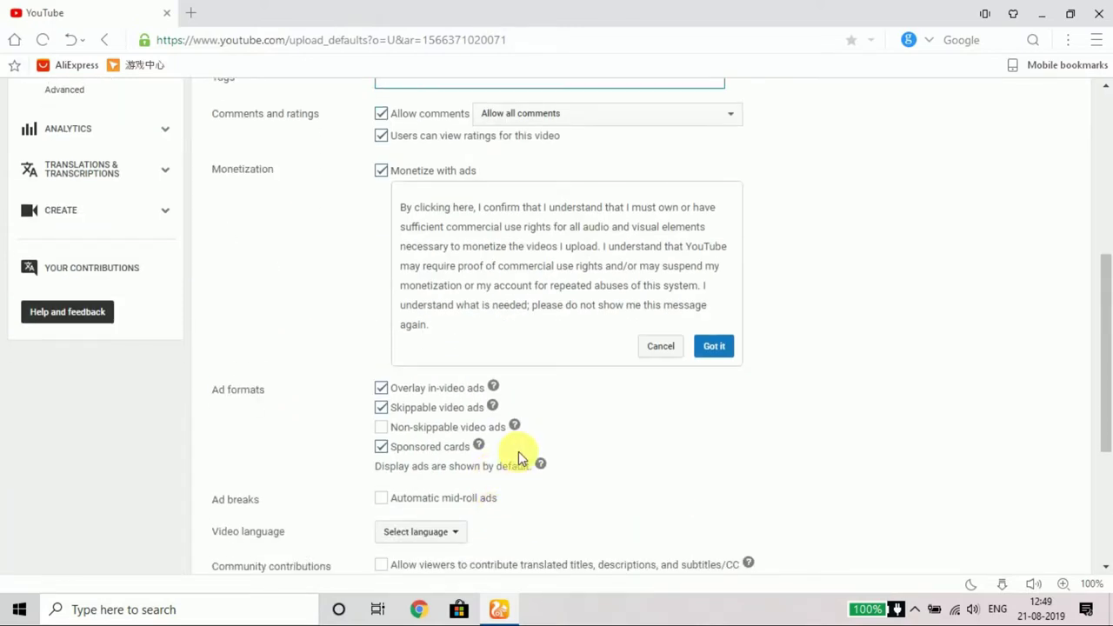
pyautogui.scroll(-1, 564, 442)
pyautogui.scroll(-2, 563, 442)
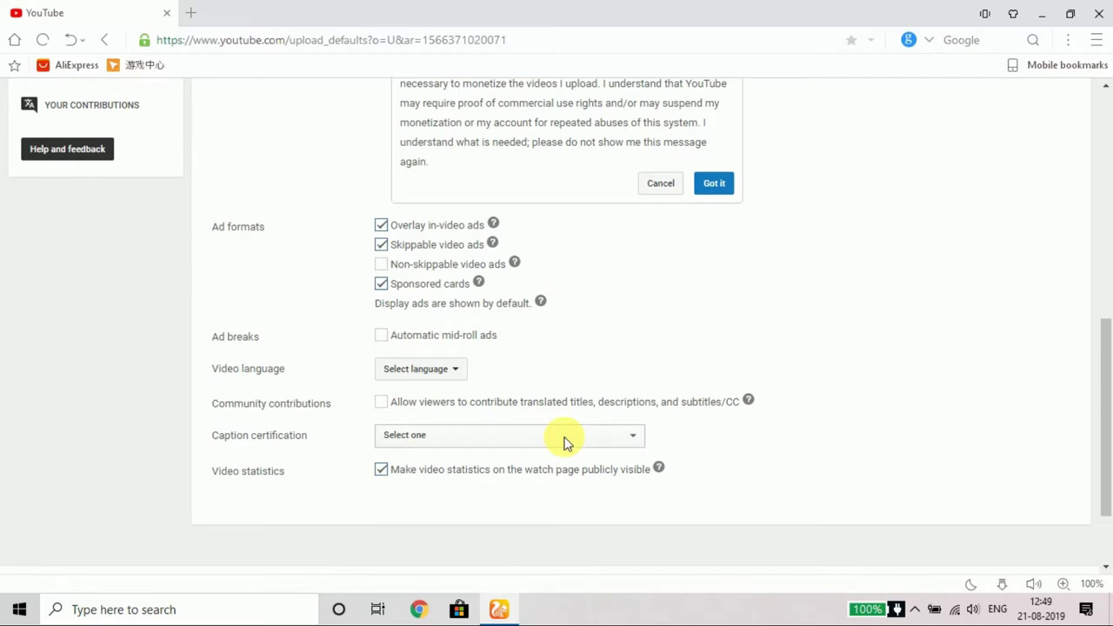
pyautogui.scroll(5, 75, 319)
pyautogui.click(75, 318)
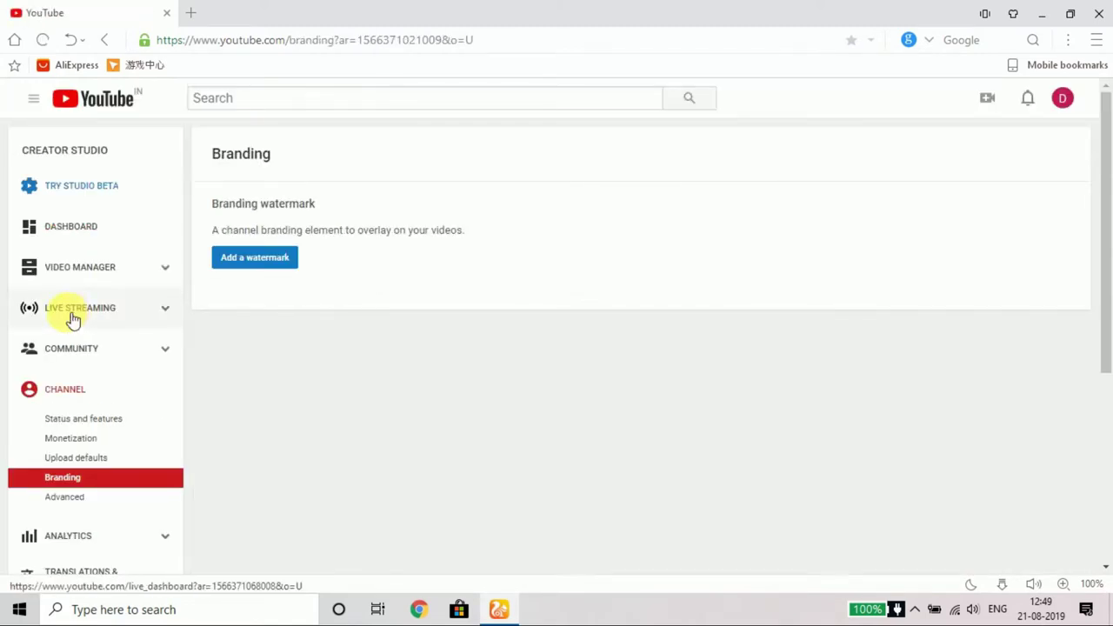
# Step: Upload the image 'download (6)' as the channel's branding watermark and save it
pyautogui.click(259, 258)
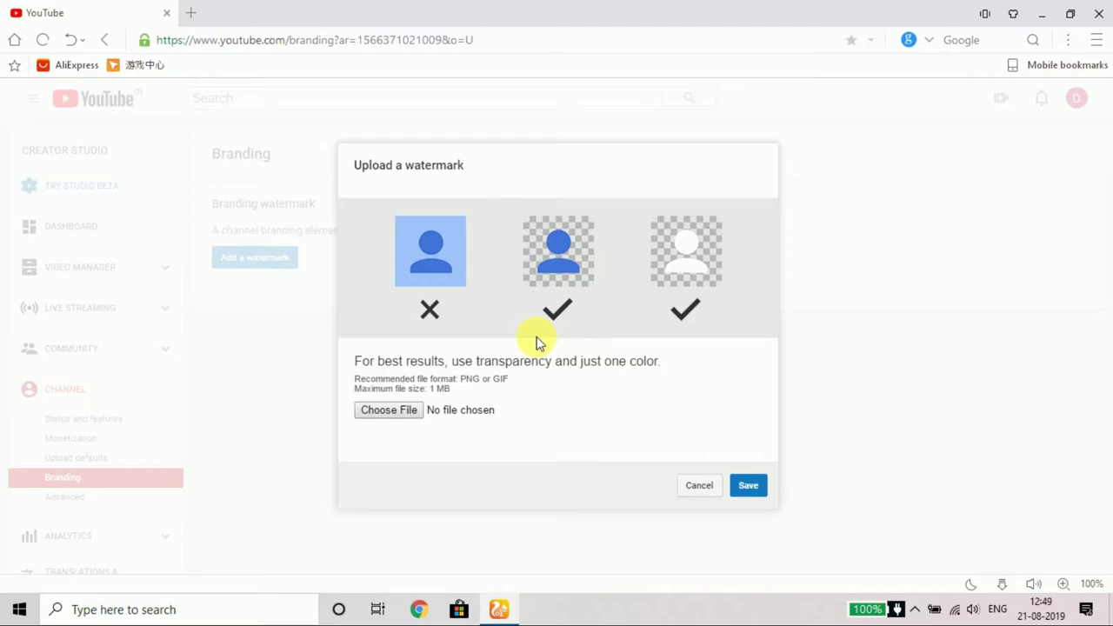
pyautogui.click(389, 410)
pyautogui.click(247, 155)
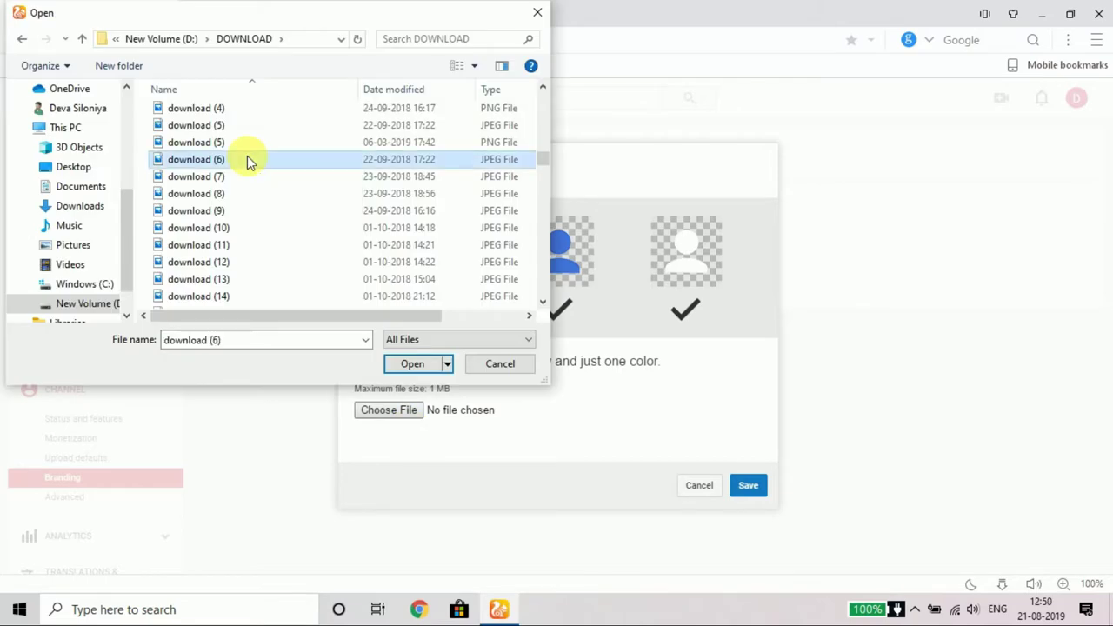
pyautogui.click(416, 363)
pyautogui.click(747, 488)
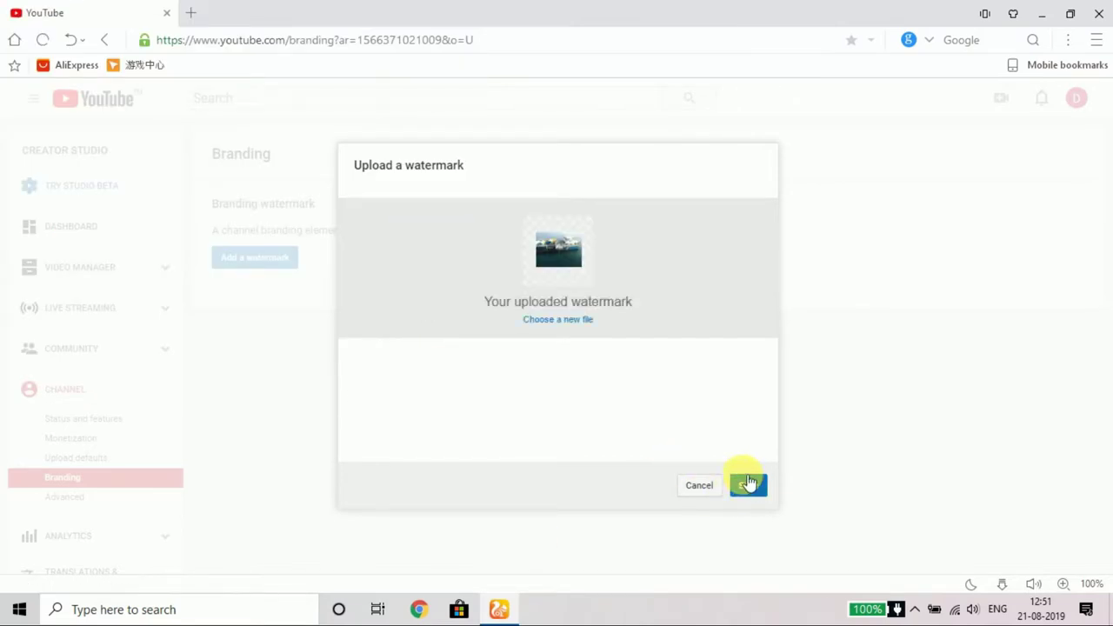
pyautogui.click(748, 485)
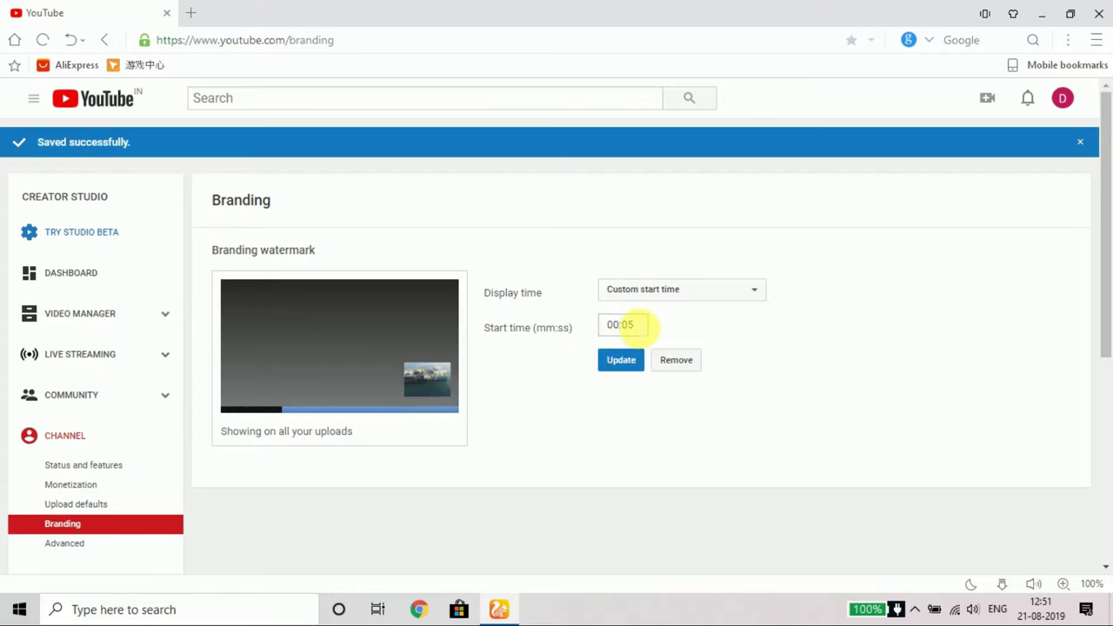
# Step: Set the watermark display time to Entire video and update it
pyautogui.click(644, 325)
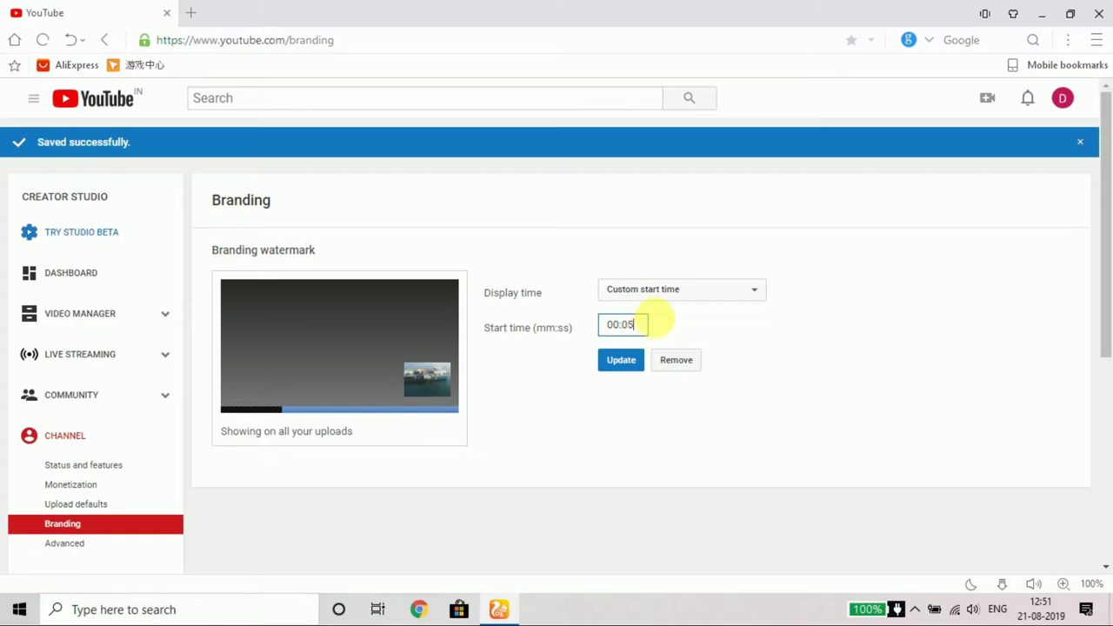
pyautogui.click(723, 296)
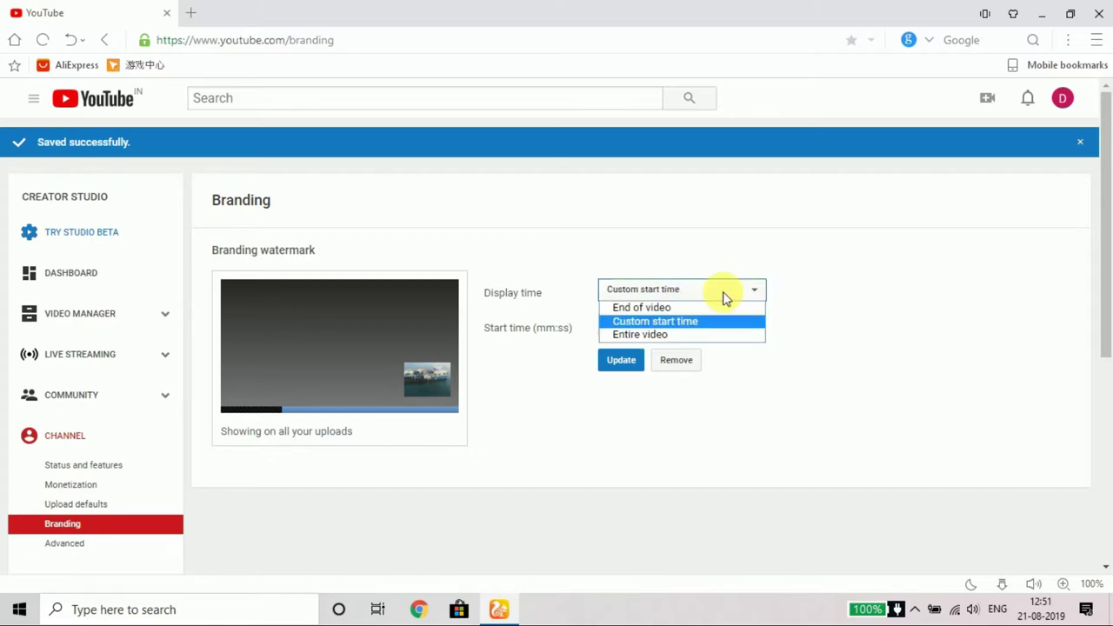
pyautogui.click(705, 336)
pyautogui.click(628, 322)
pyautogui.scroll(-2, 87, 398)
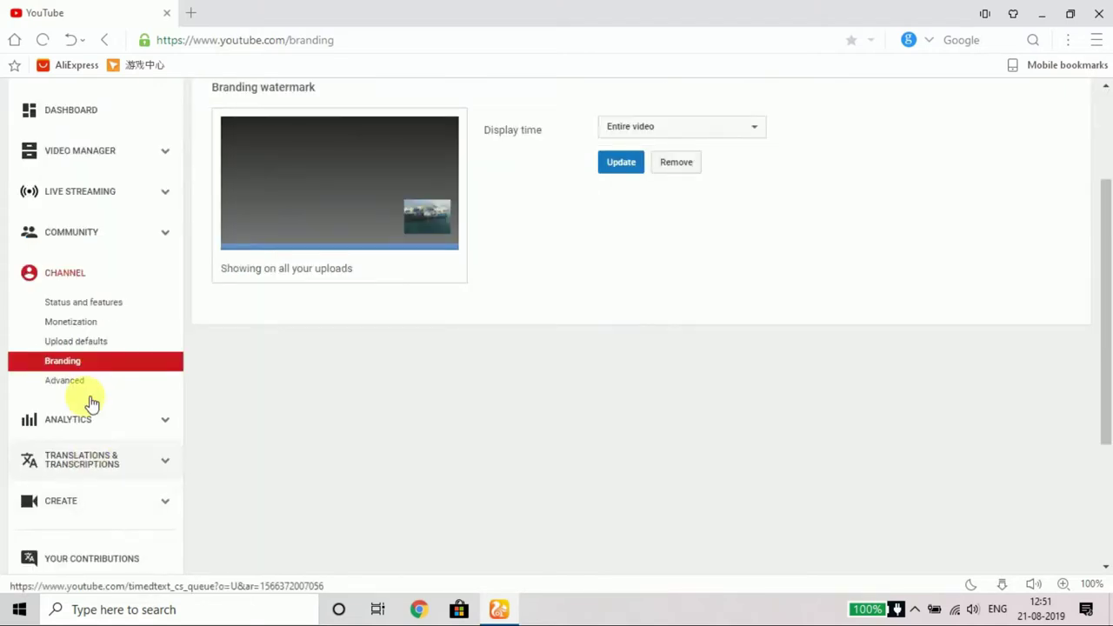
# Step: Review Advanced settings: India as country, recommendations allowed, subscriber counts displayed
pyautogui.click(91, 381)
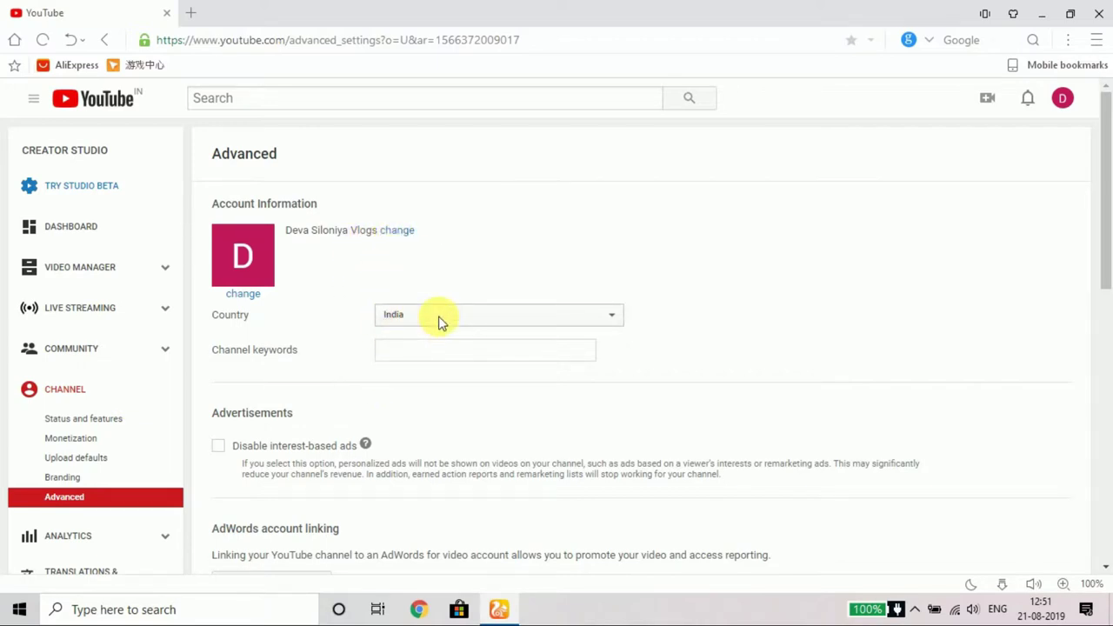
pyautogui.scroll(-2, 441, 322)
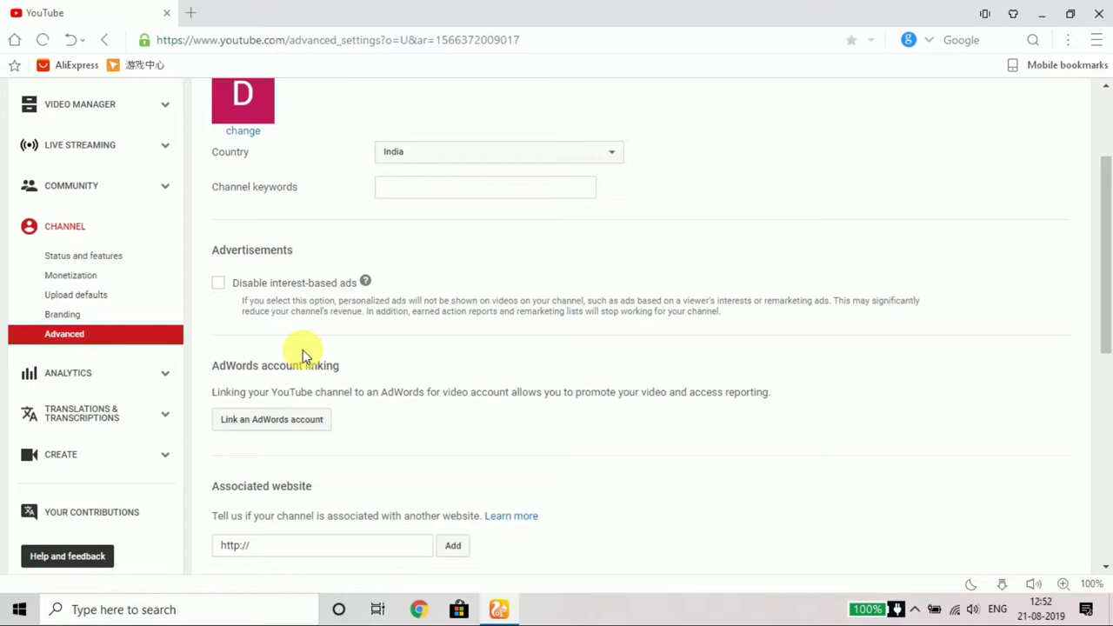
pyautogui.scroll(-1, 303, 354)
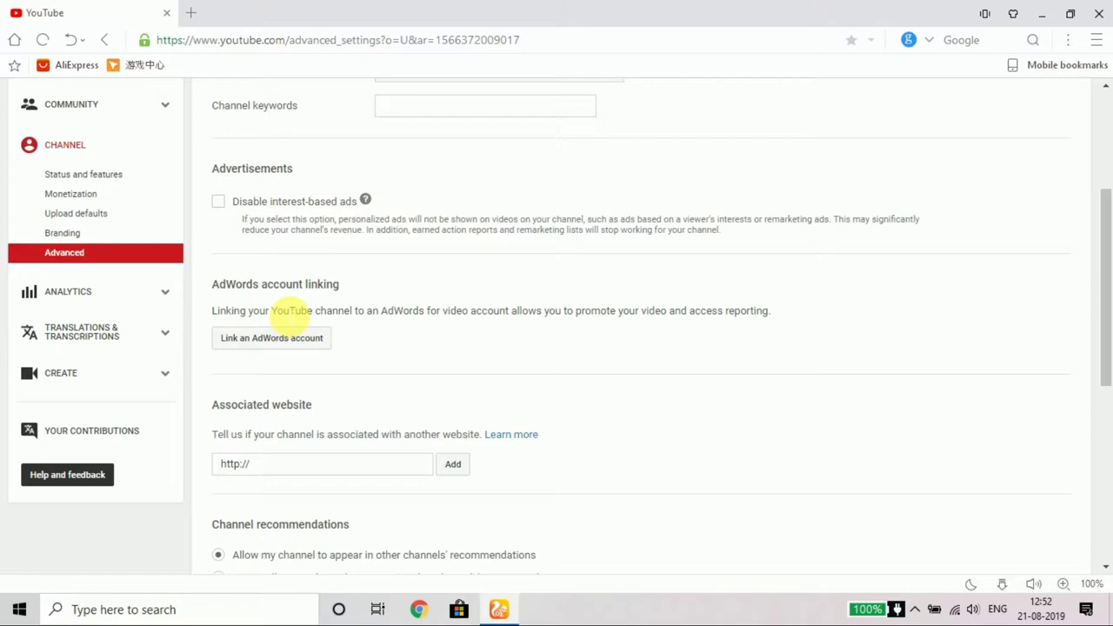
pyautogui.scroll(-3, 304, 429)
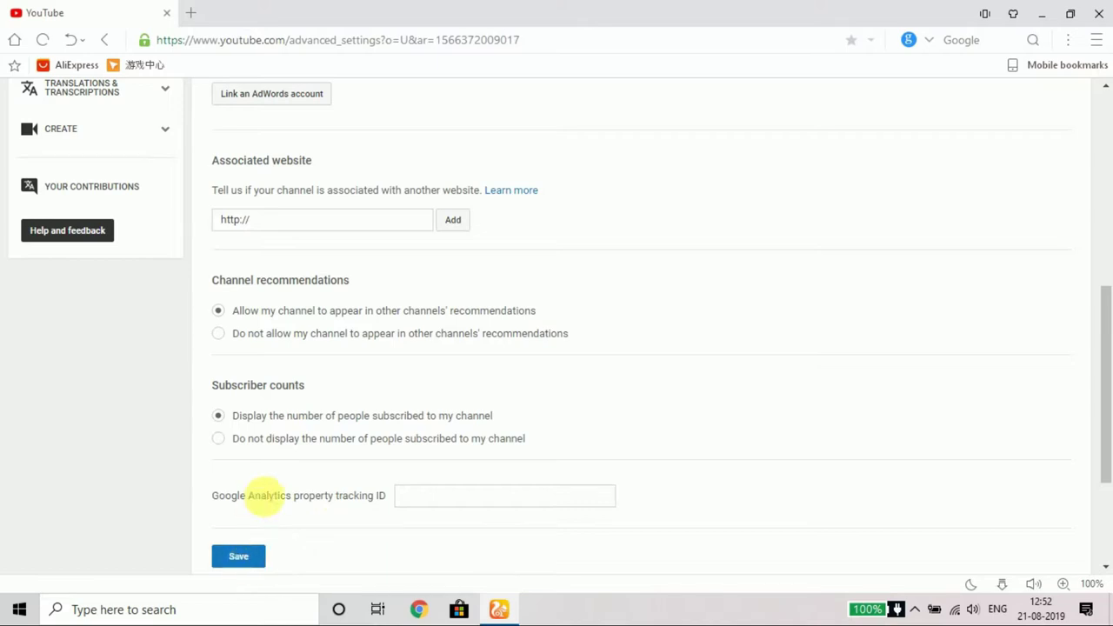
pyautogui.scroll(6, 265, 496)
pyautogui.scroll(-2, 271, 487)
pyautogui.scroll(2, 273, 484)
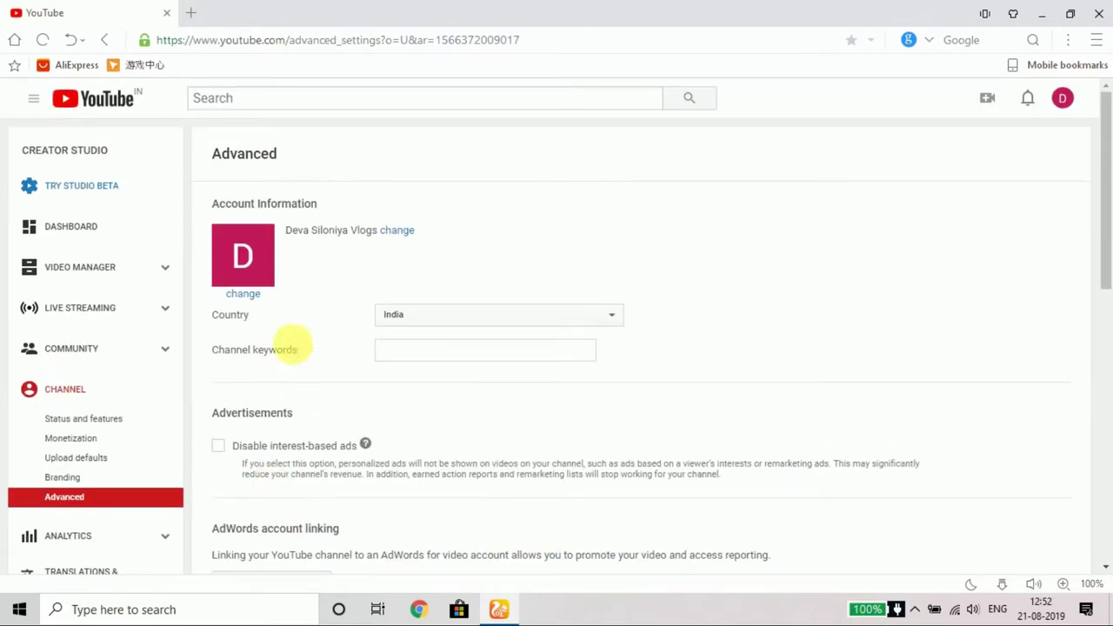
# Step: From the channel page, edit the channel icon and continue to the Google account photo picker
pyautogui.click(248, 265)
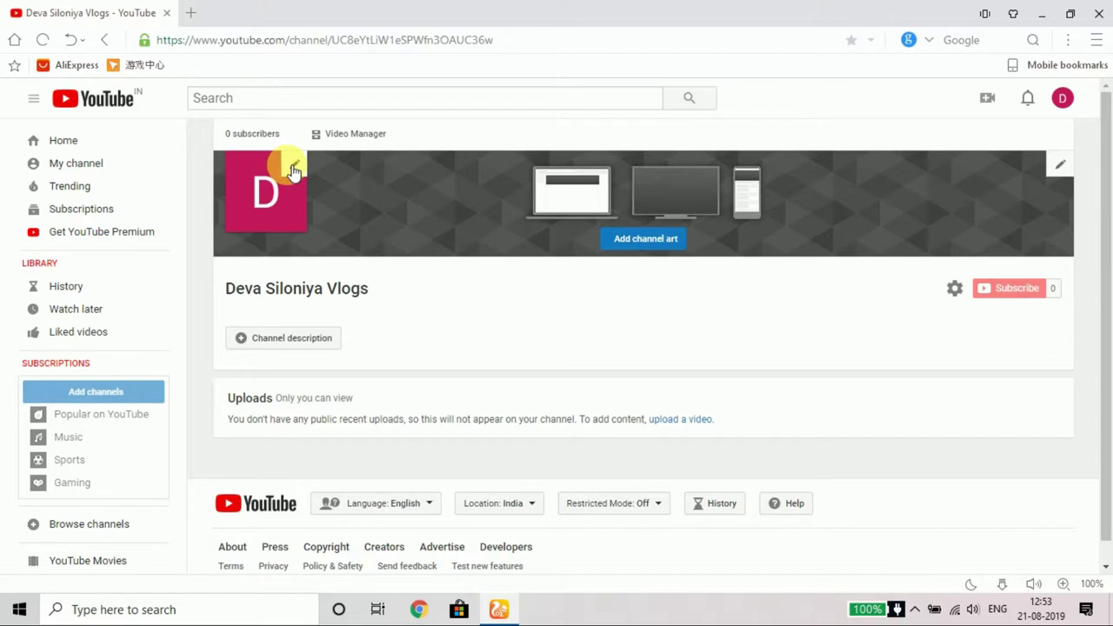
pyautogui.moveTo(296, 165)
pyautogui.click(294, 162)
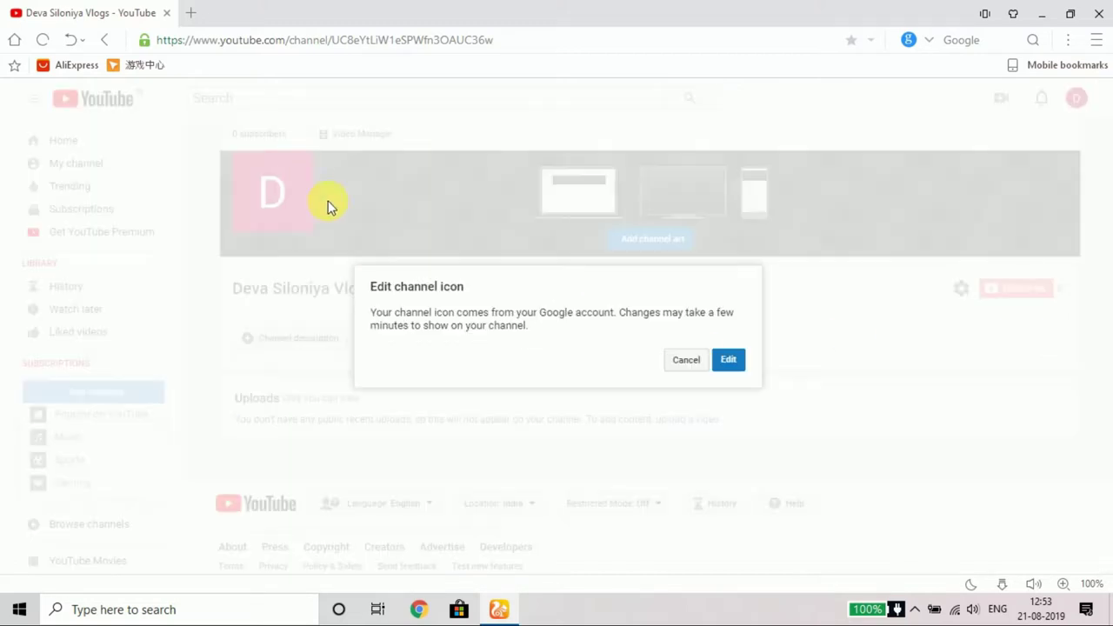
pyautogui.click(730, 361)
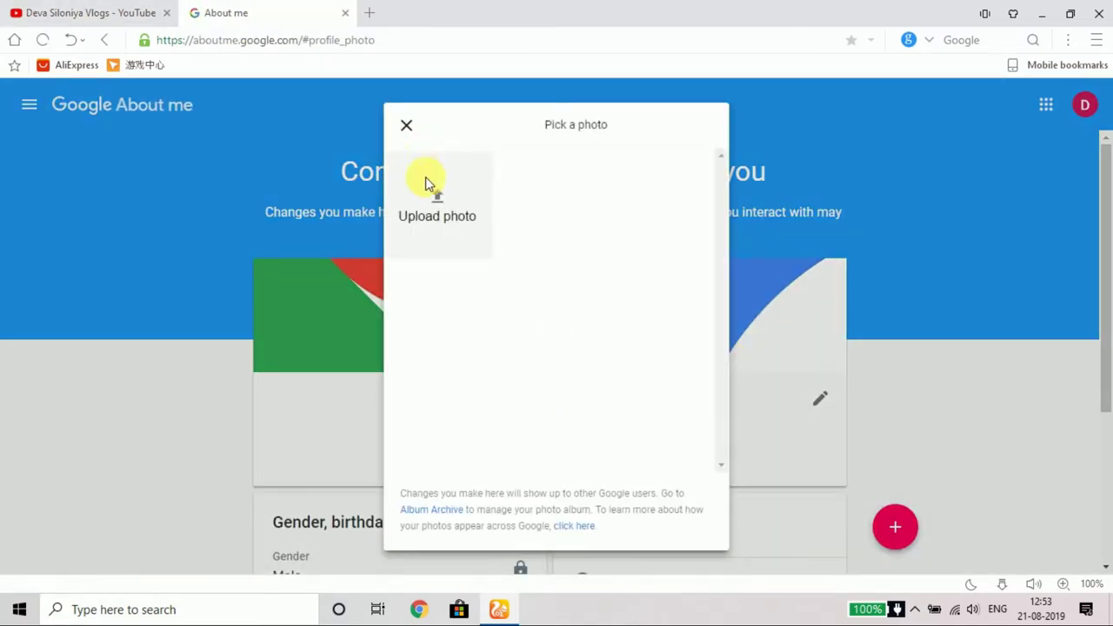
# Step: Upload the dance-floor meme image and save it as the profile picture
pyautogui.click(443, 198)
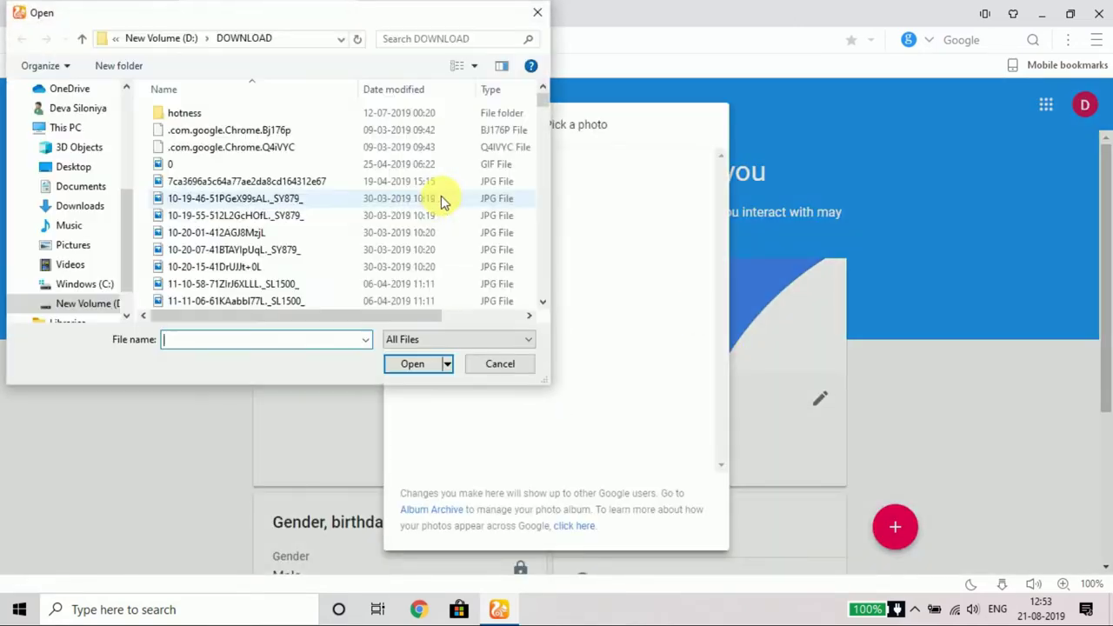
pyautogui.scroll(-5, 286, 241)
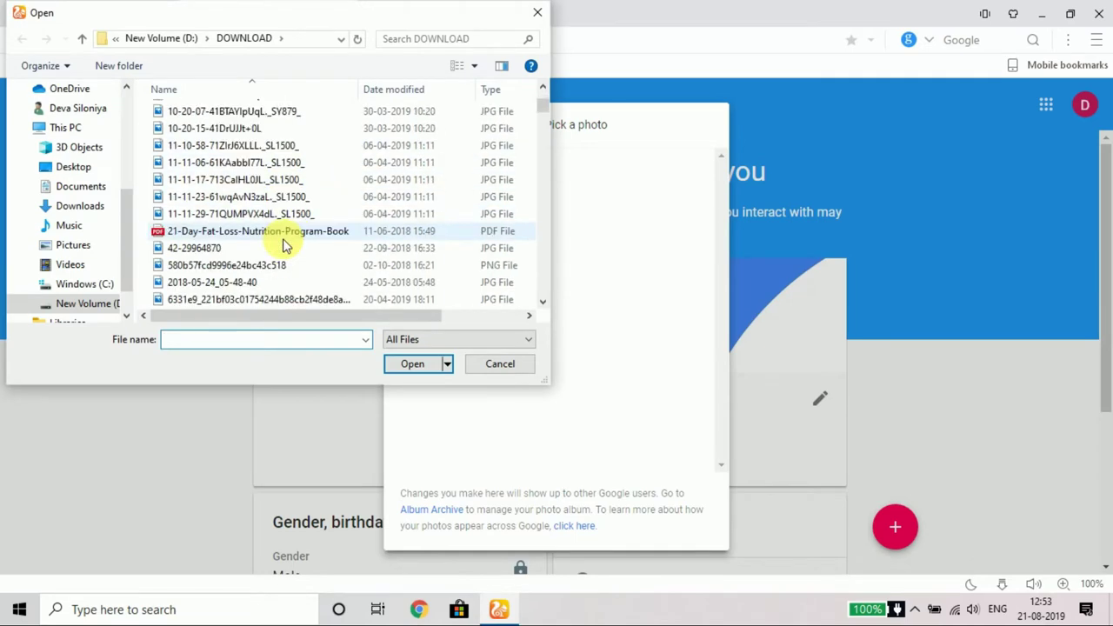
pyautogui.scroll(-6, 287, 227)
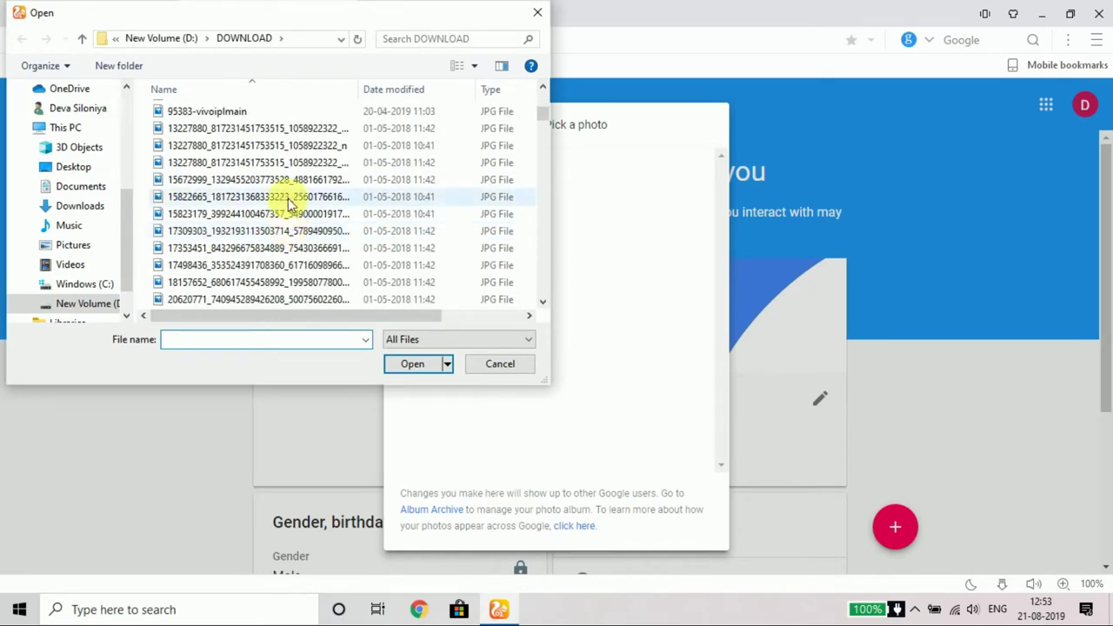
pyautogui.scroll(2, 279, 226)
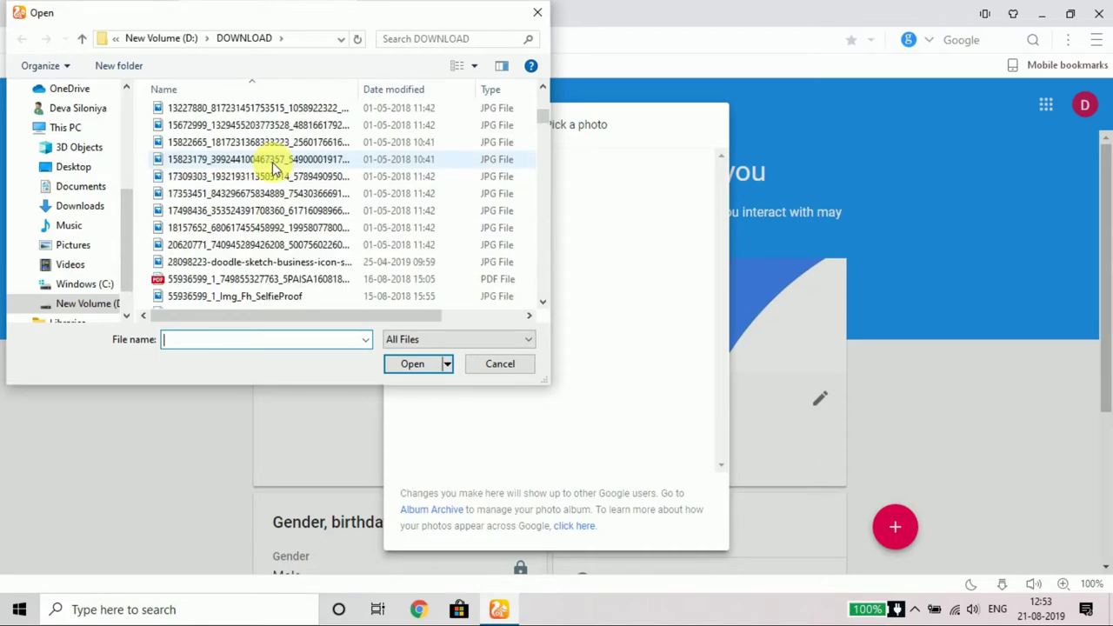
pyautogui.click(272, 160)
pyautogui.click(423, 366)
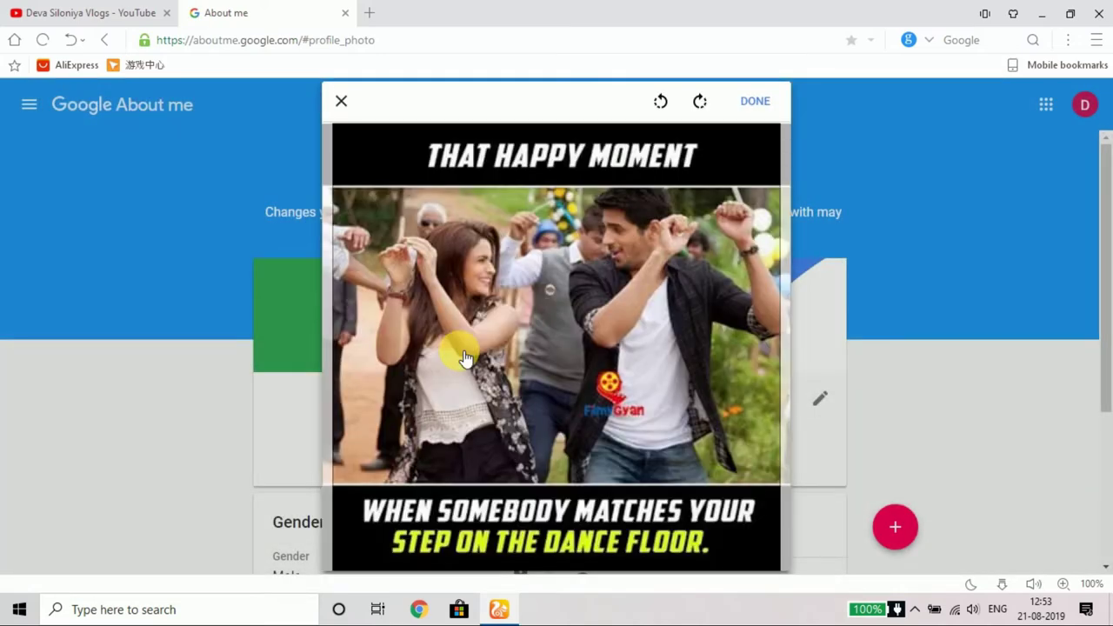
pyautogui.click(755, 101)
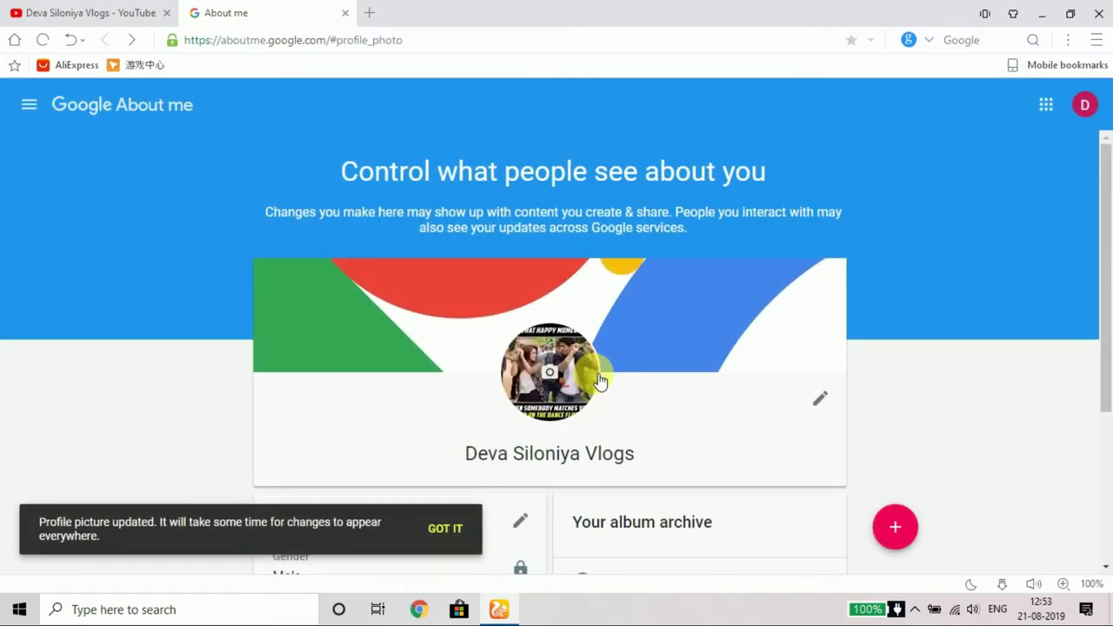
# Step: Confirm the updated profile picture and return to the YouTube channel tab
pyautogui.scroll(-2, 644, 464)
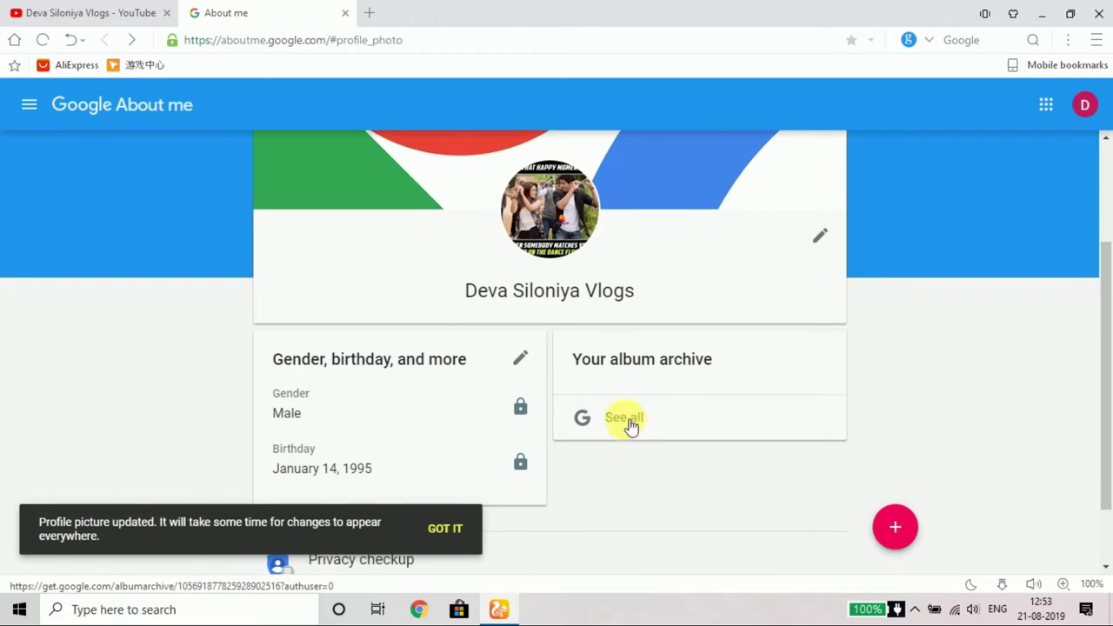
pyautogui.scroll(2, 857, 295)
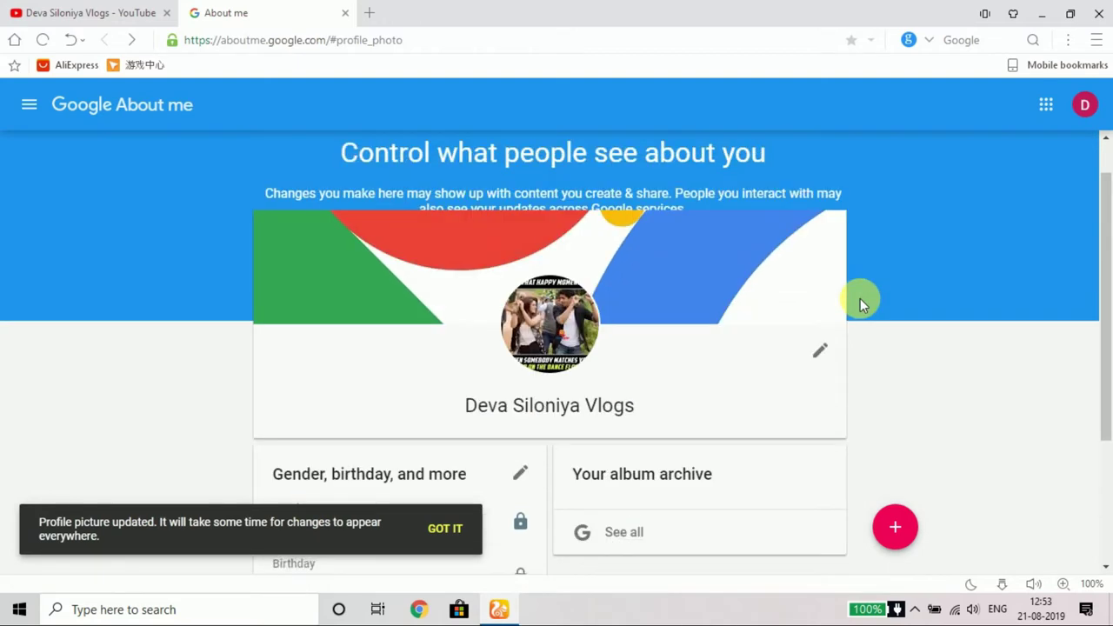
pyautogui.scroll(1, 860, 298)
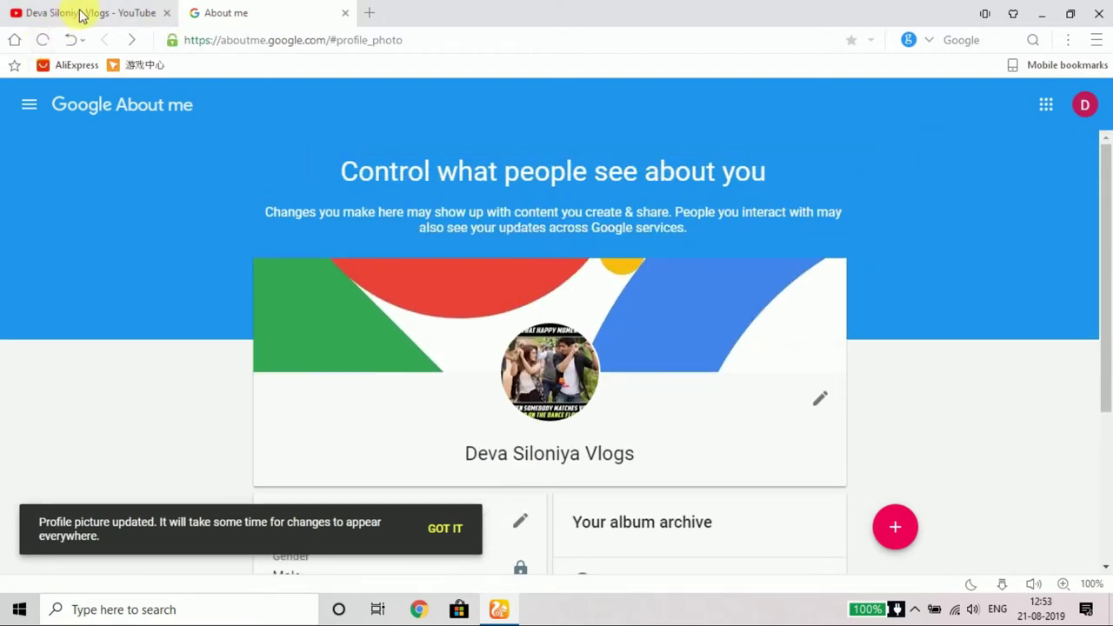
pyautogui.click(80, 12)
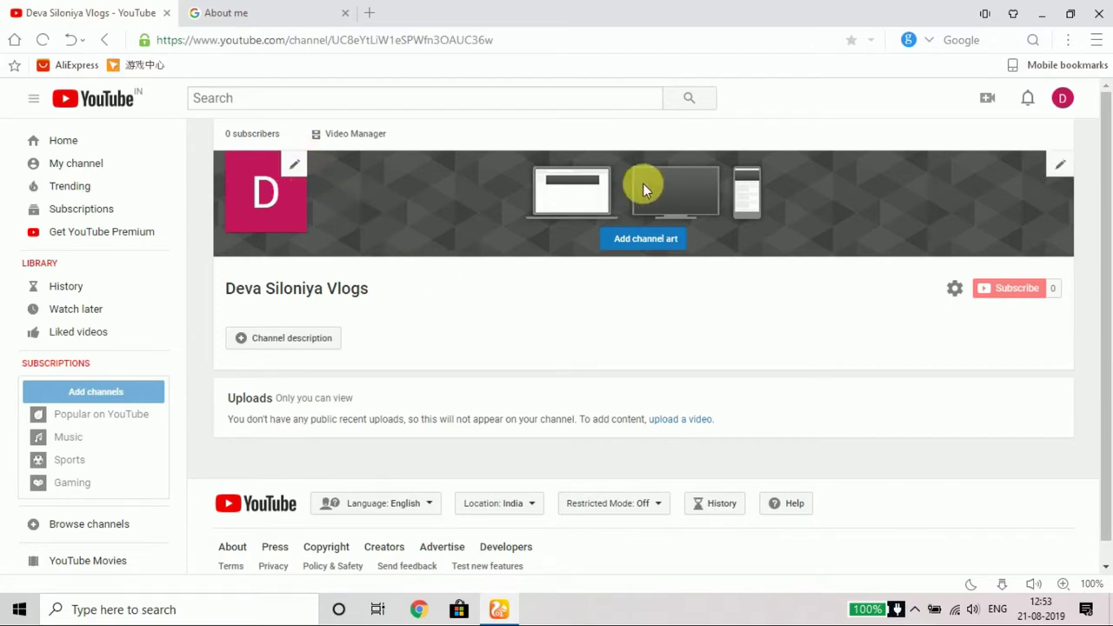
# Step: Pick the gallery's mountain valley photo, check crop and device previews, and apply it as banner
pyautogui.click(661, 244)
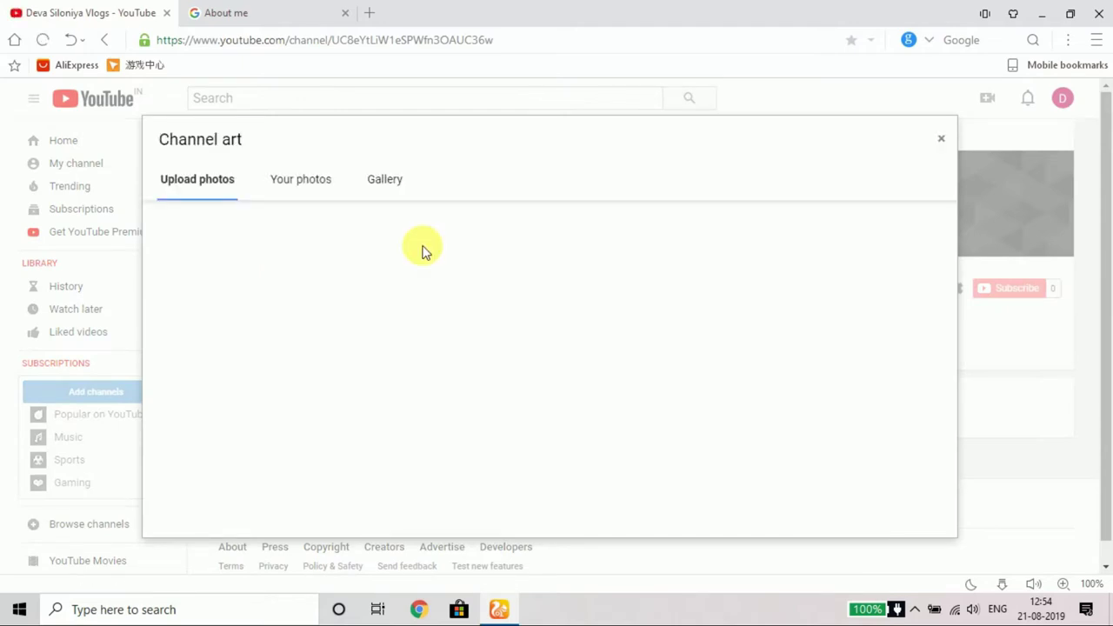
pyautogui.click(526, 372)
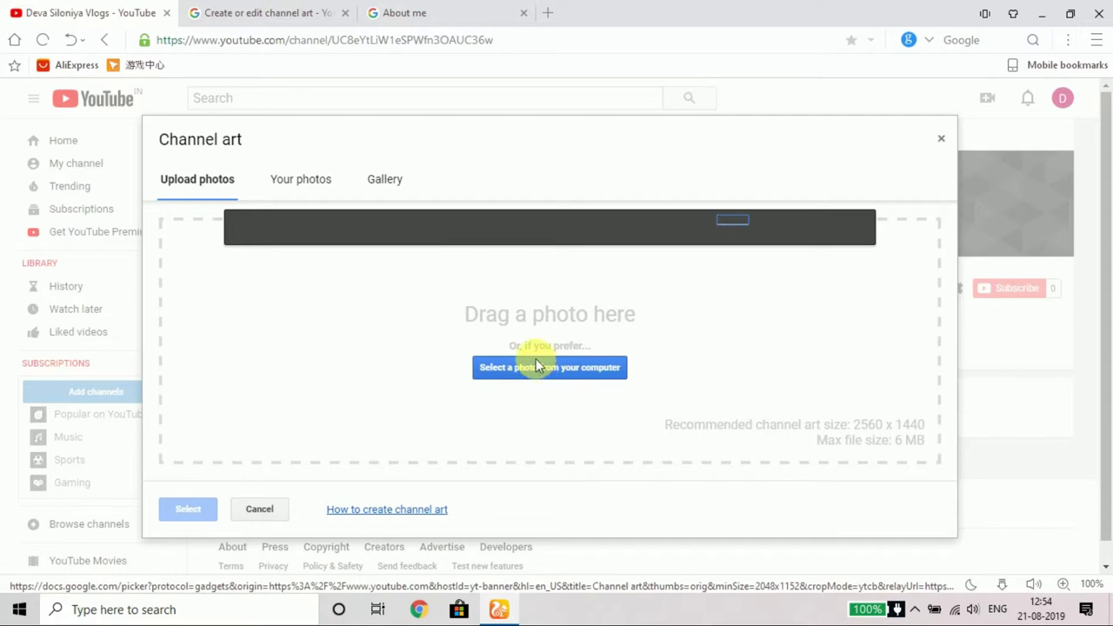
pyautogui.click(385, 180)
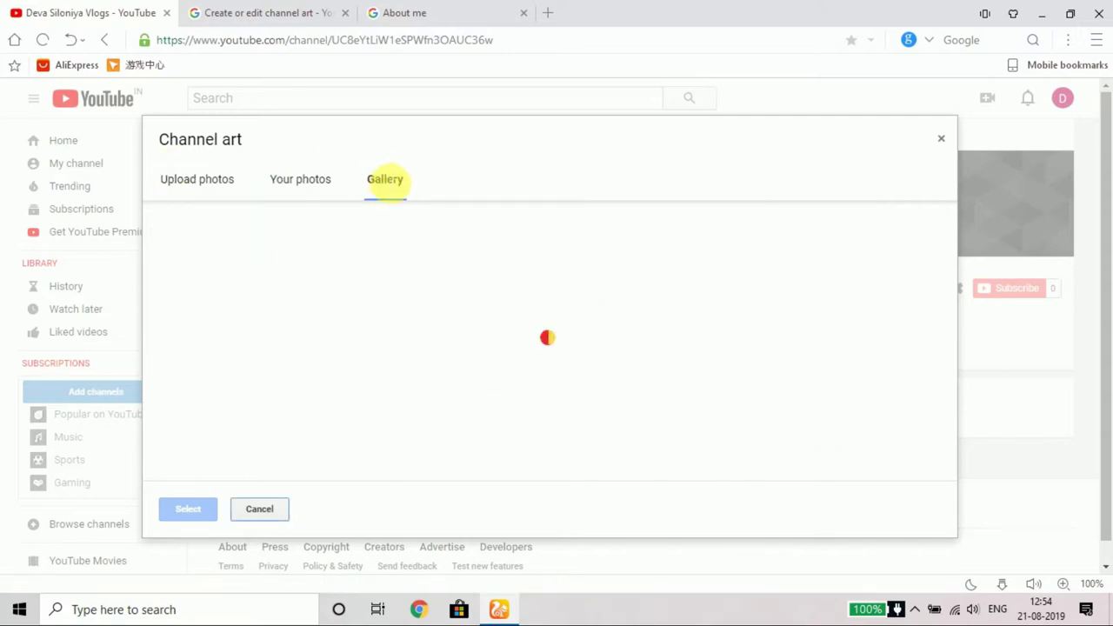
pyautogui.scroll(-2, 411, 383)
pyautogui.scroll(2, 414, 384)
pyautogui.click(327, 269)
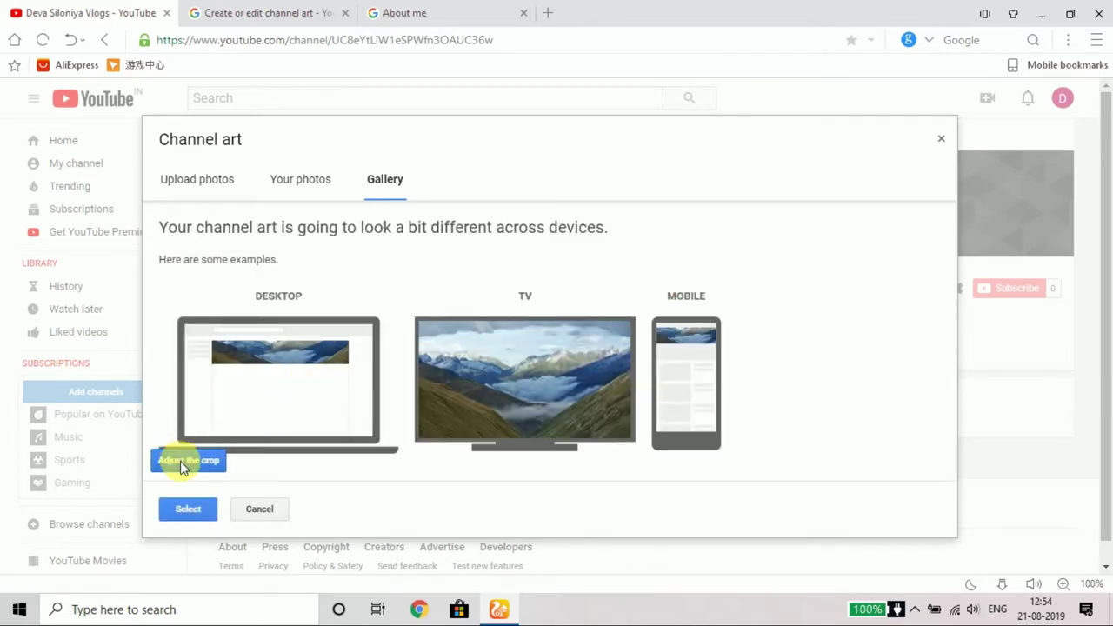
pyautogui.click(184, 462)
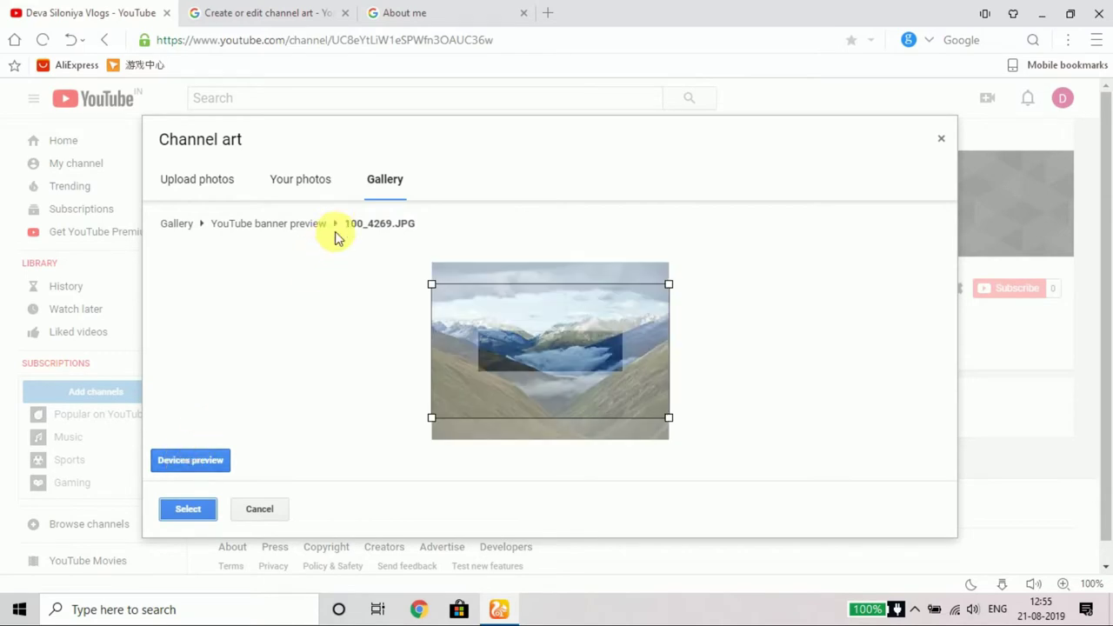
pyautogui.click(195, 462)
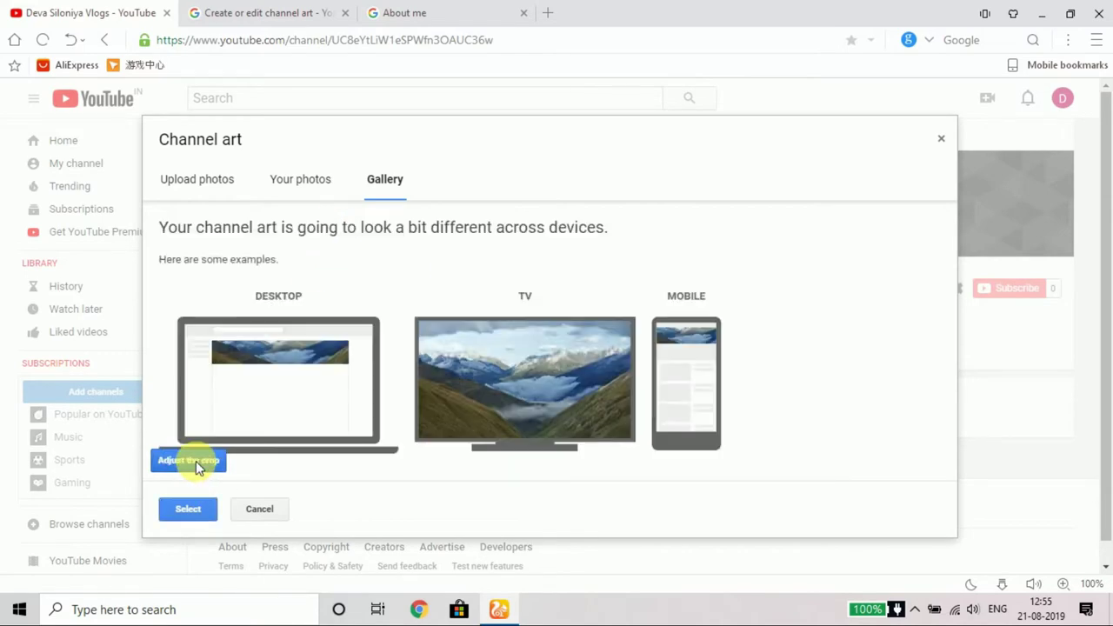
pyautogui.click(196, 511)
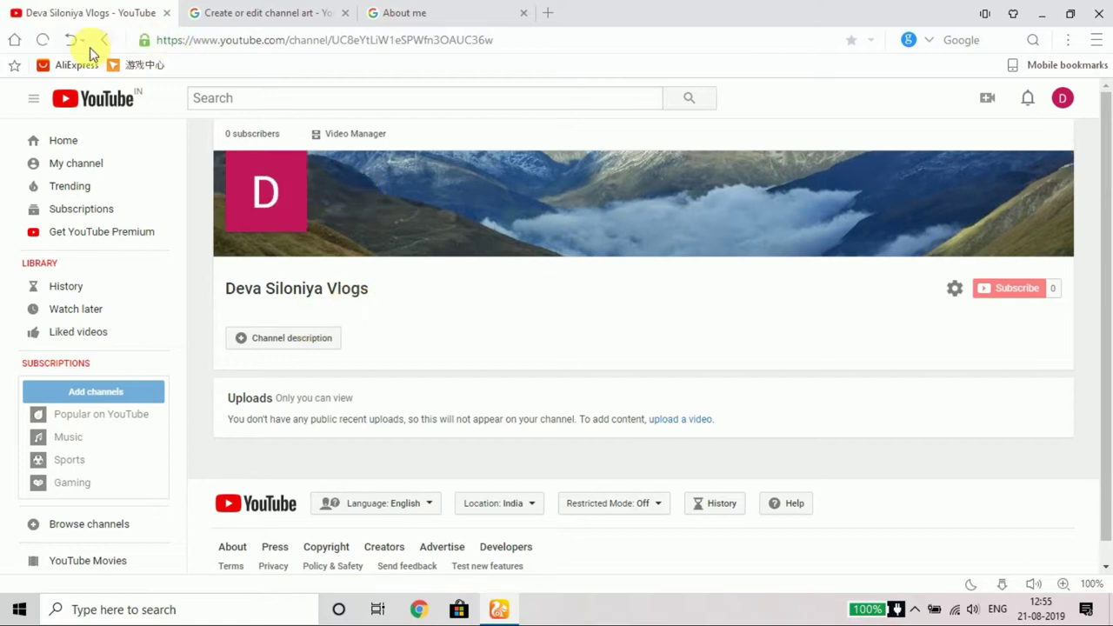
# Step: Reload the channel page, keep the classic Analytics view, and scroll through the empty 28-day overview
pyautogui.click(46, 40)
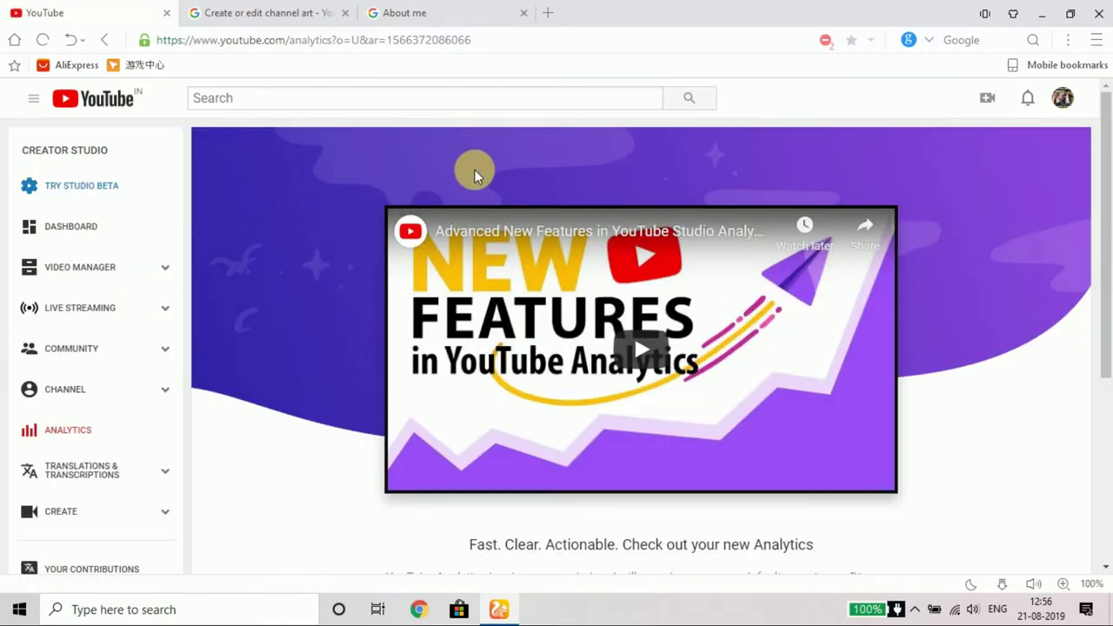
pyautogui.scroll(-3, 393, 387)
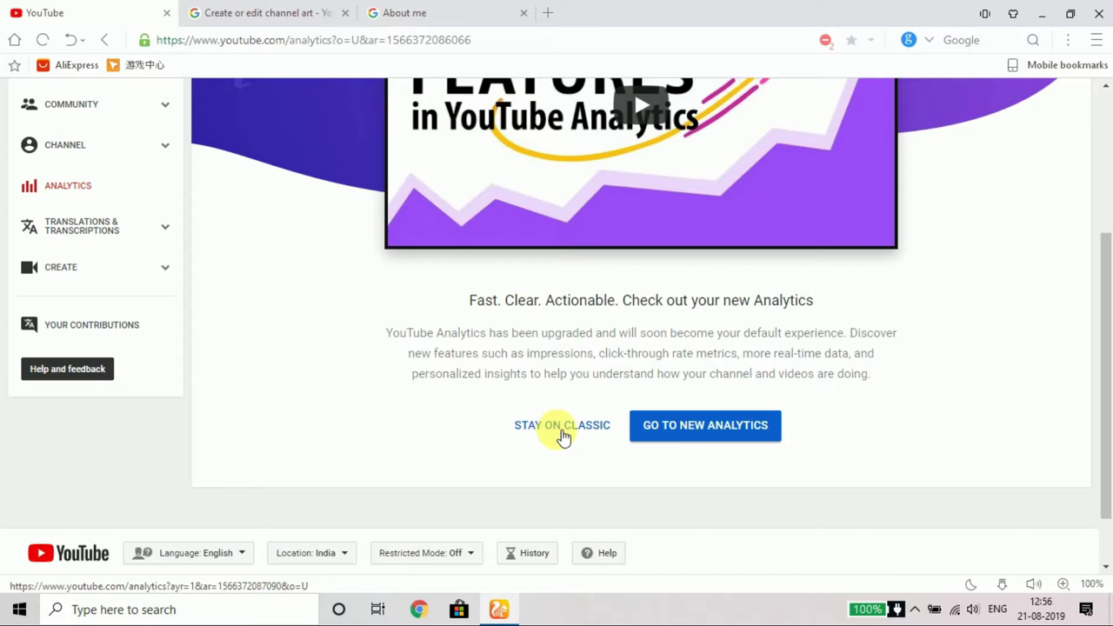
pyautogui.click(562, 427)
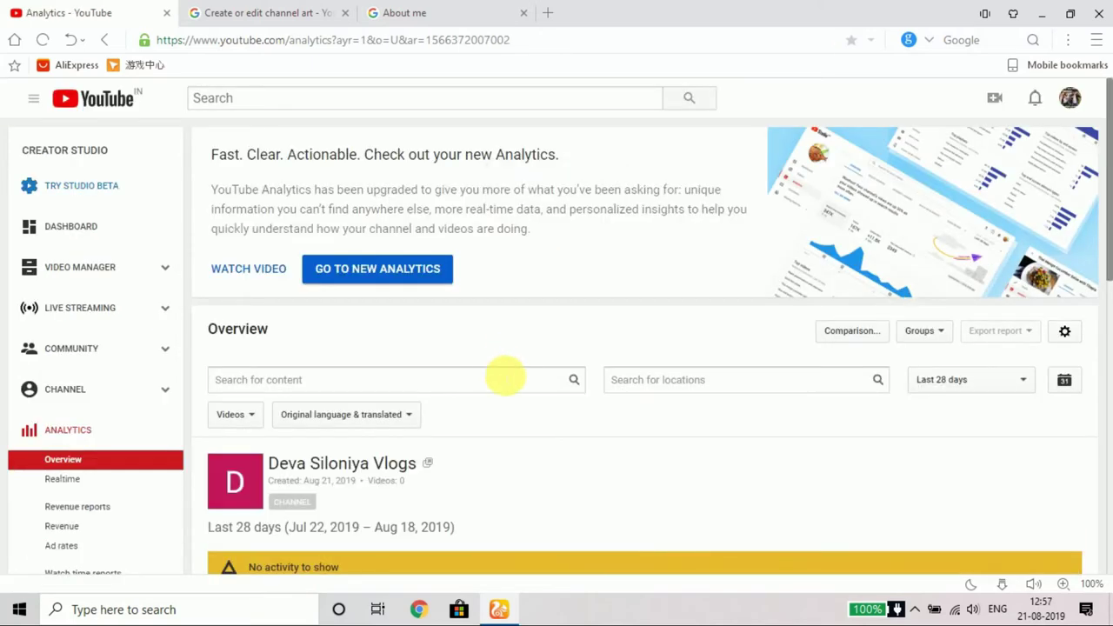
pyautogui.scroll(-1, 497, 374)
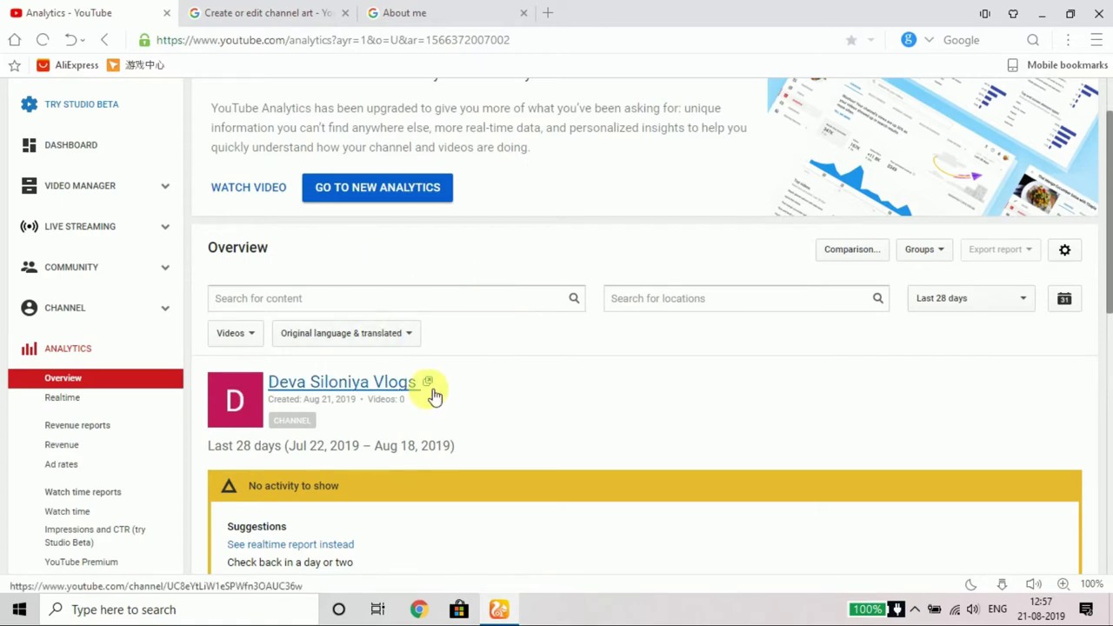
pyautogui.scroll(-2, 442, 405)
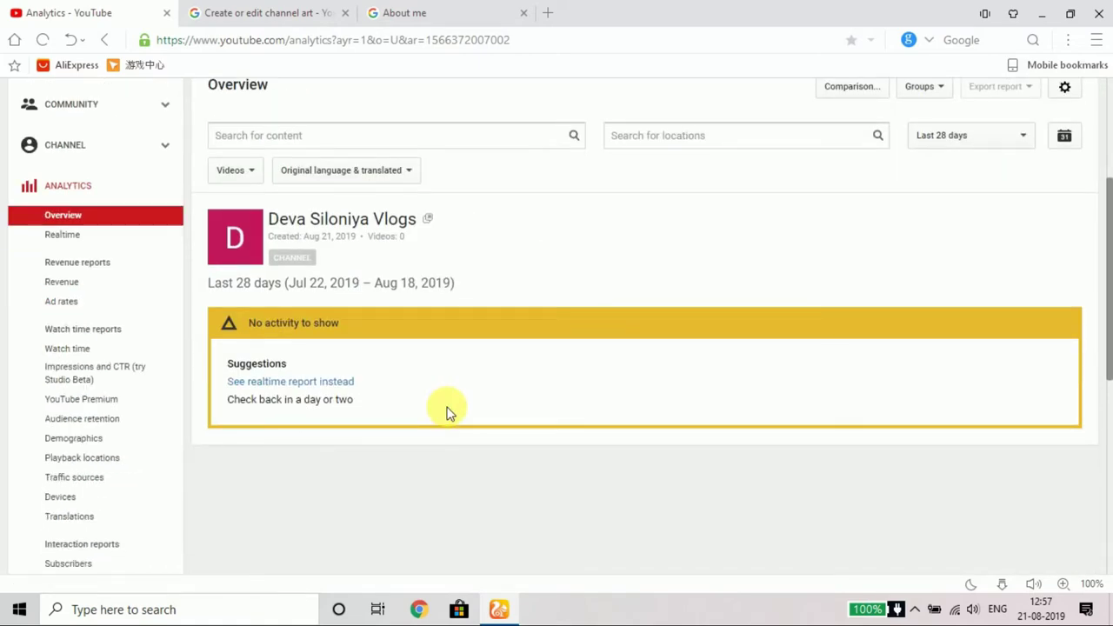
pyautogui.scroll(3, 446, 413)
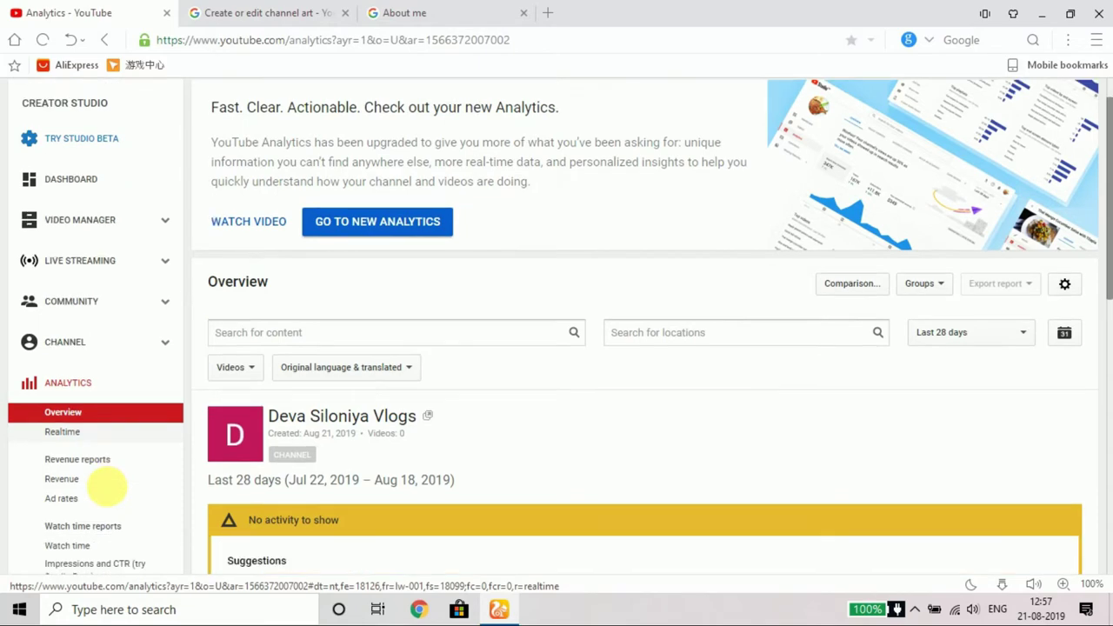
pyautogui.scroll(-3, 114, 487)
pyautogui.scroll(-1, 100, 264)
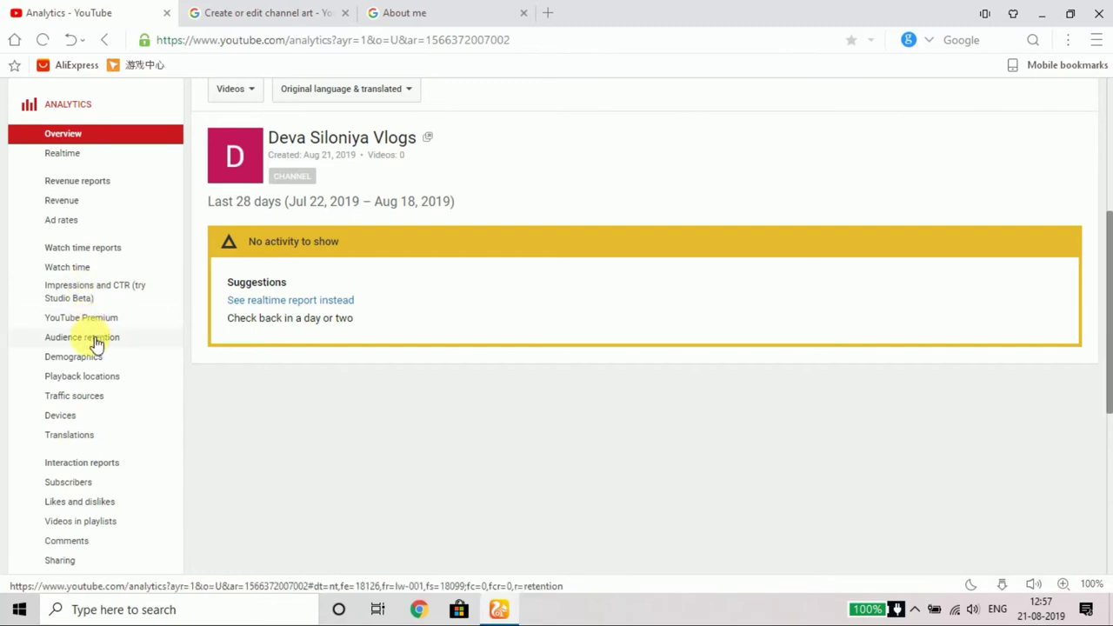
pyautogui.scroll(-4, 89, 377)
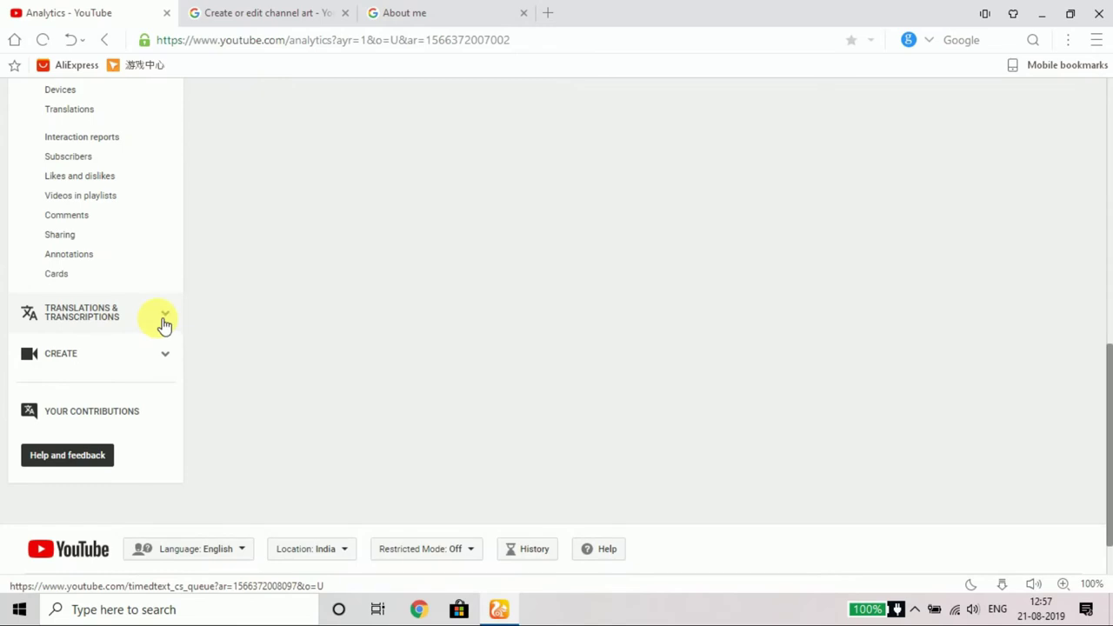
# Step: Open Translations & Transcriptions community contributions, dismiss its settings popup, and scroll the In review tab
pyautogui.click(164, 320)
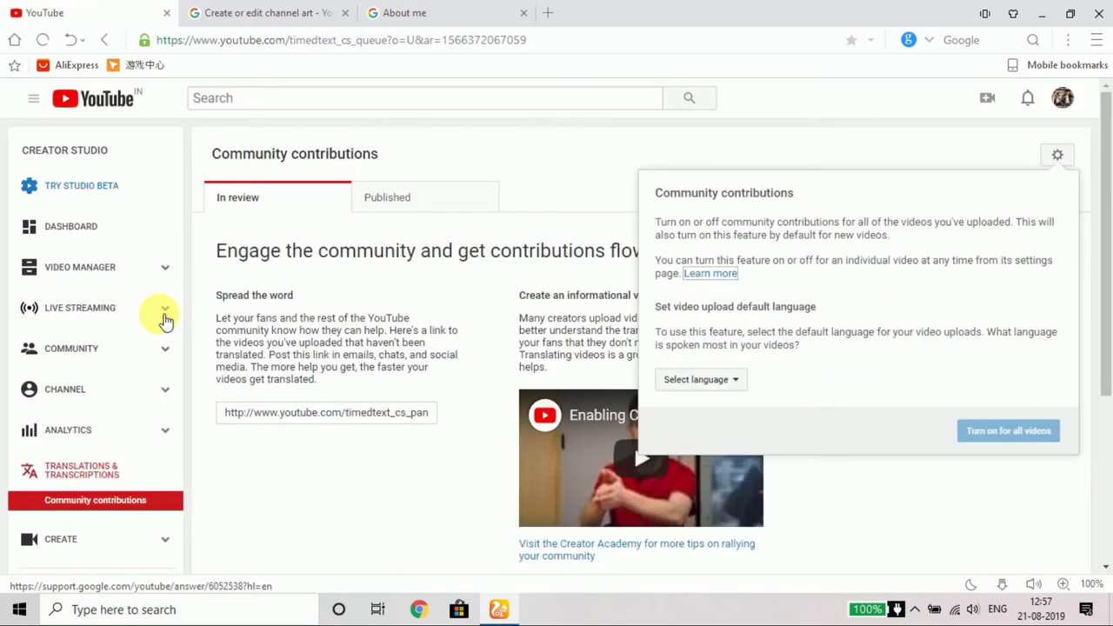
pyautogui.click(925, 487)
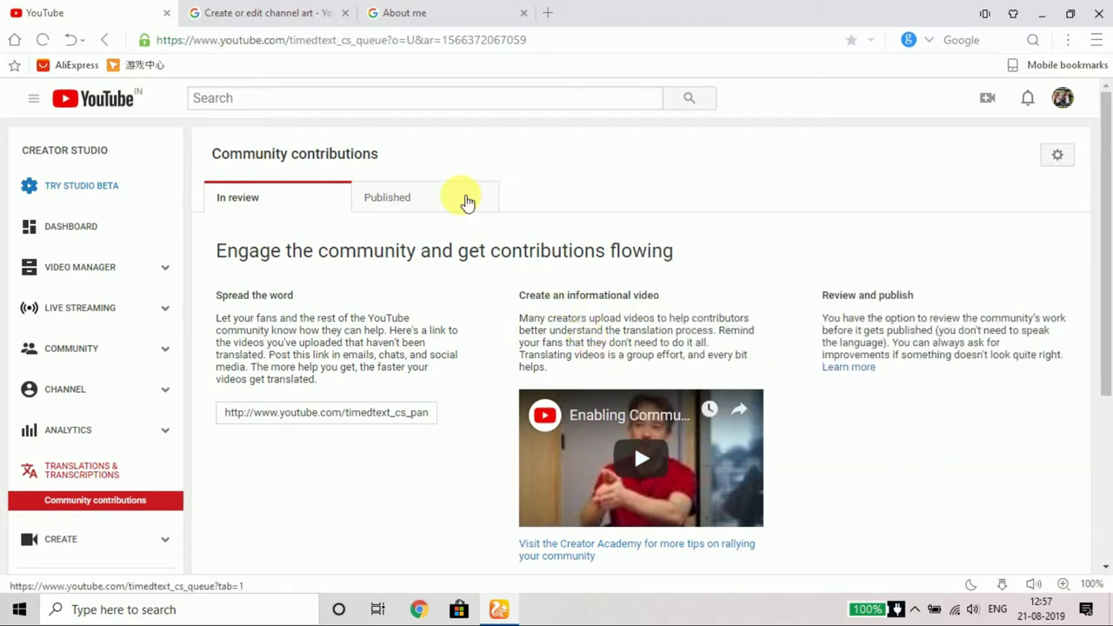
pyautogui.scroll(-3, 134, 537)
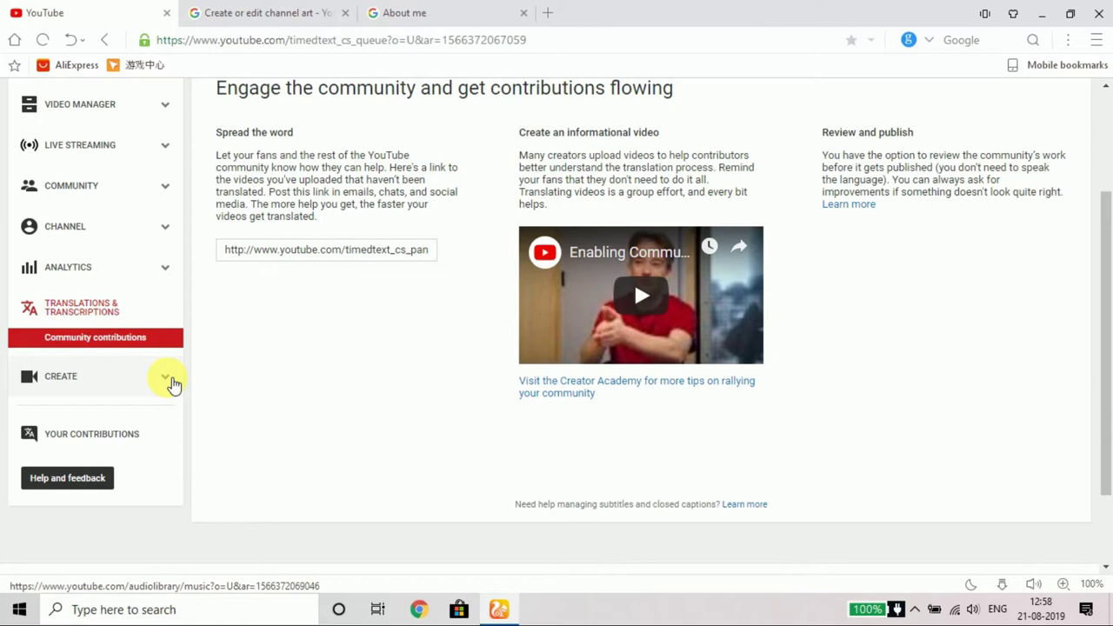
# Step: Browse the Audio Library, expand The Next Episode under Music Policies, then go to Dashboard
pyautogui.click(173, 384)
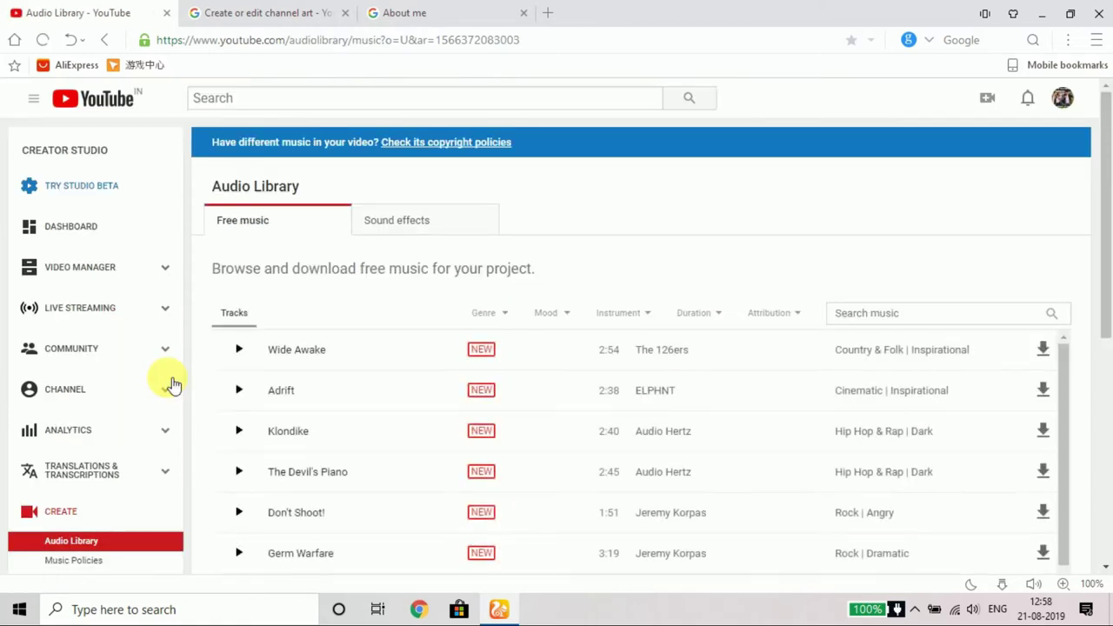
pyautogui.scroll(-3, 52, 539)
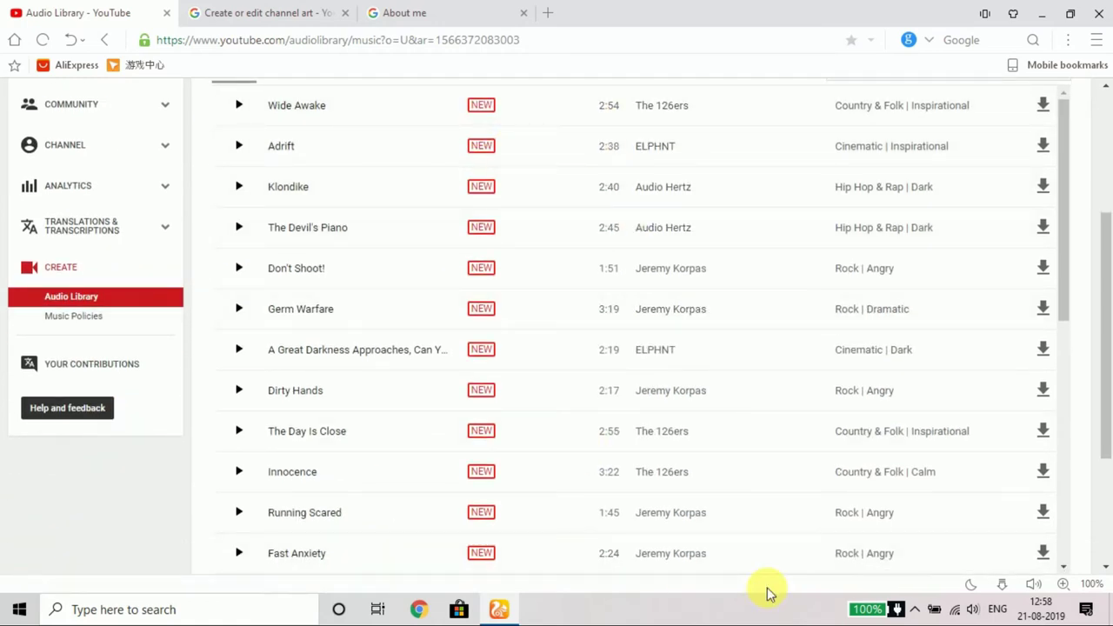
pyautogui.scroll(-2, 710, 467)
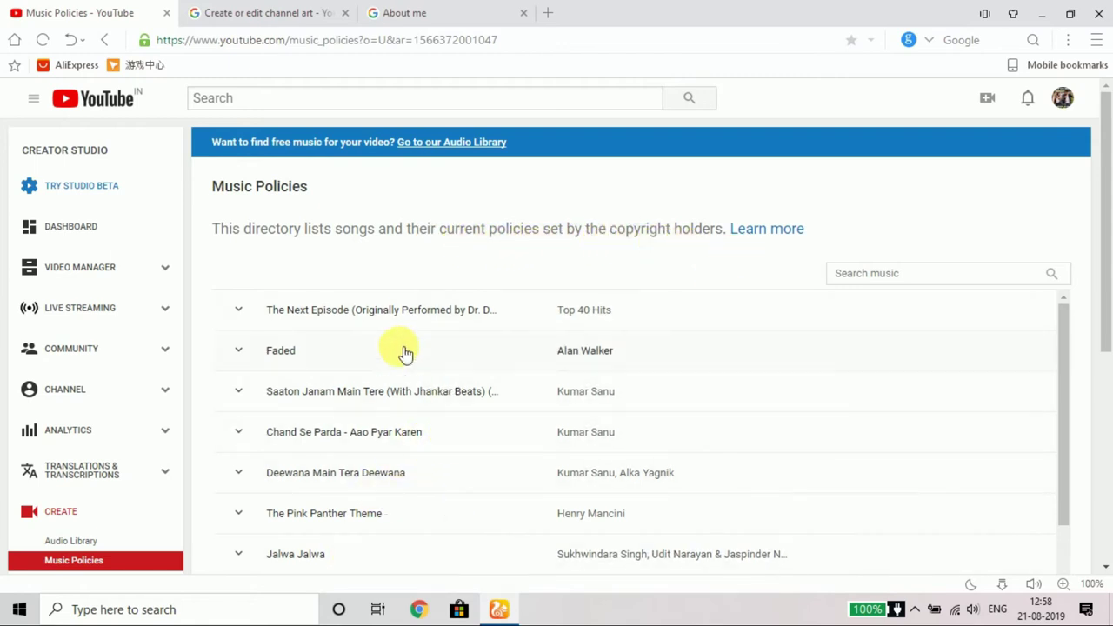
pyautogui.click(239, 313)
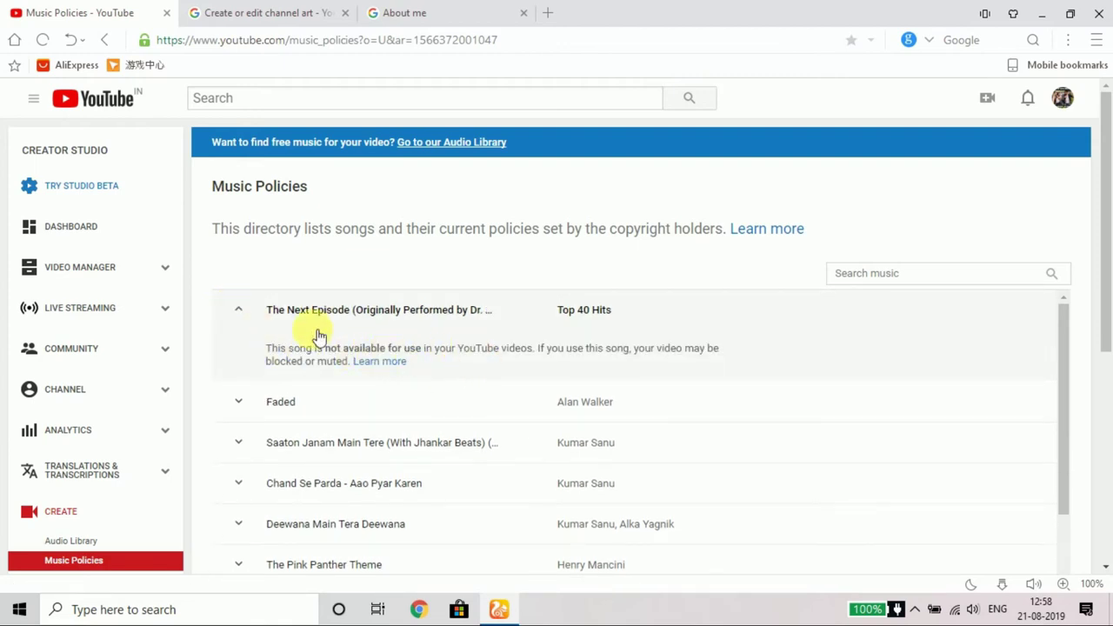
pyautogui.click(73, 231)
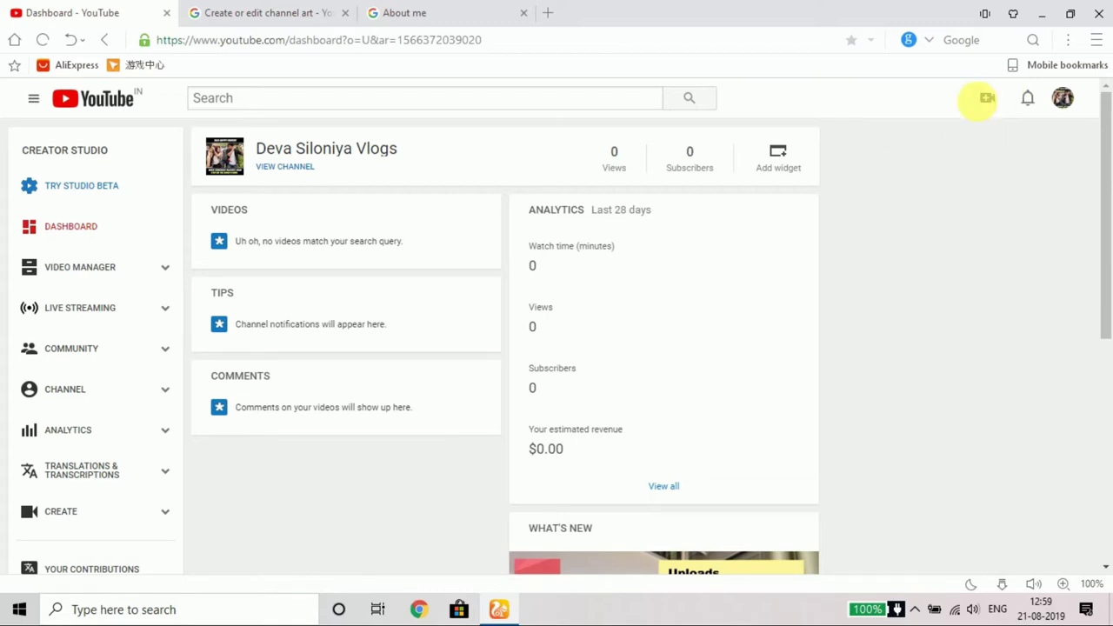
# Step: Upload a video file from the camera menu so it begins uploading as 'channel intro'
pyautogui.click(991, 100)
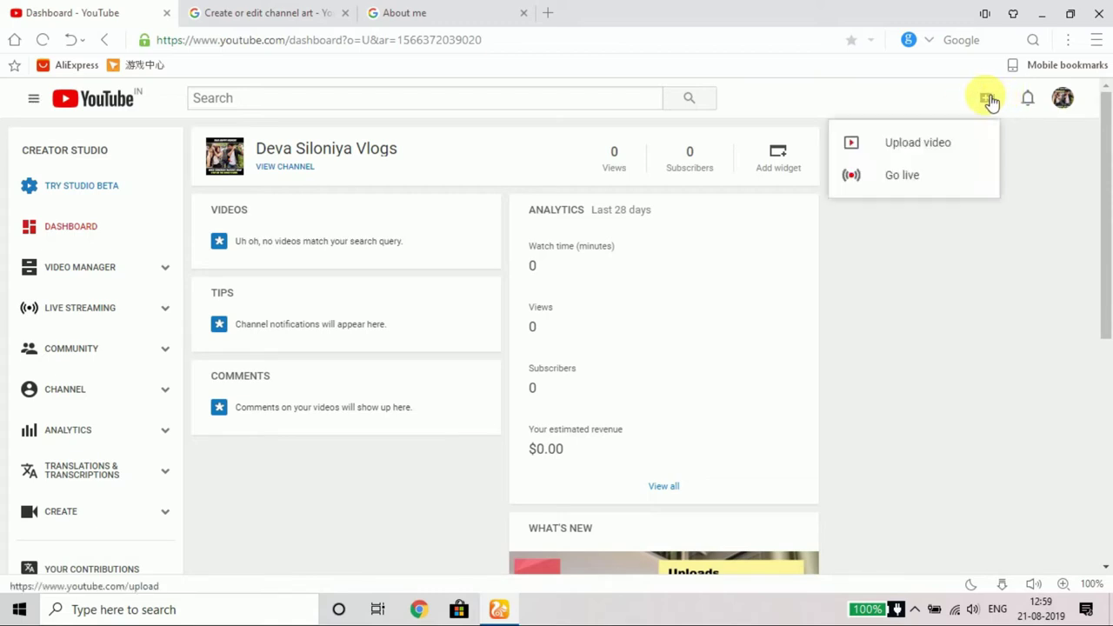
pyautogui.click(918, 148)
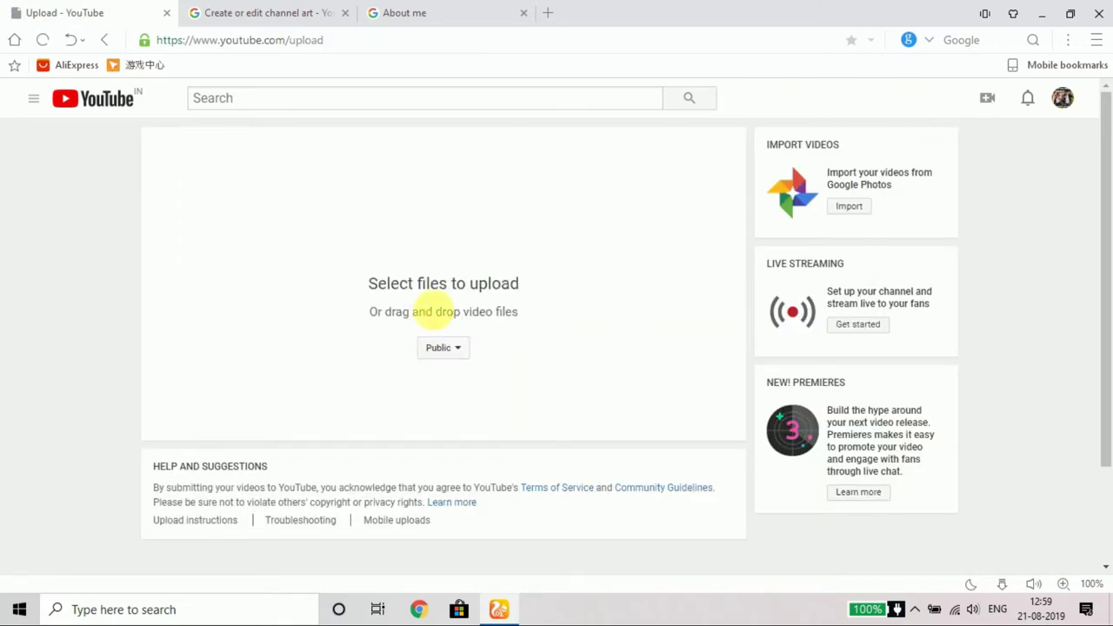
pyautogui.click(451, 228)
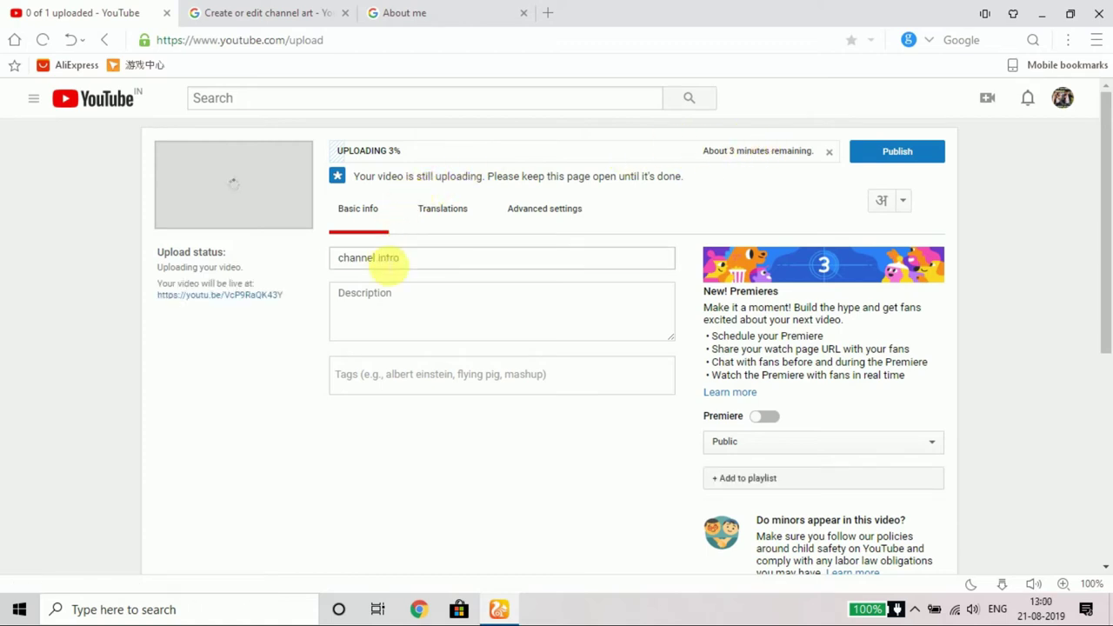
# Step: Review the upload's title and description fields, then check the Translations language list
pyautogui.click(412, 268)
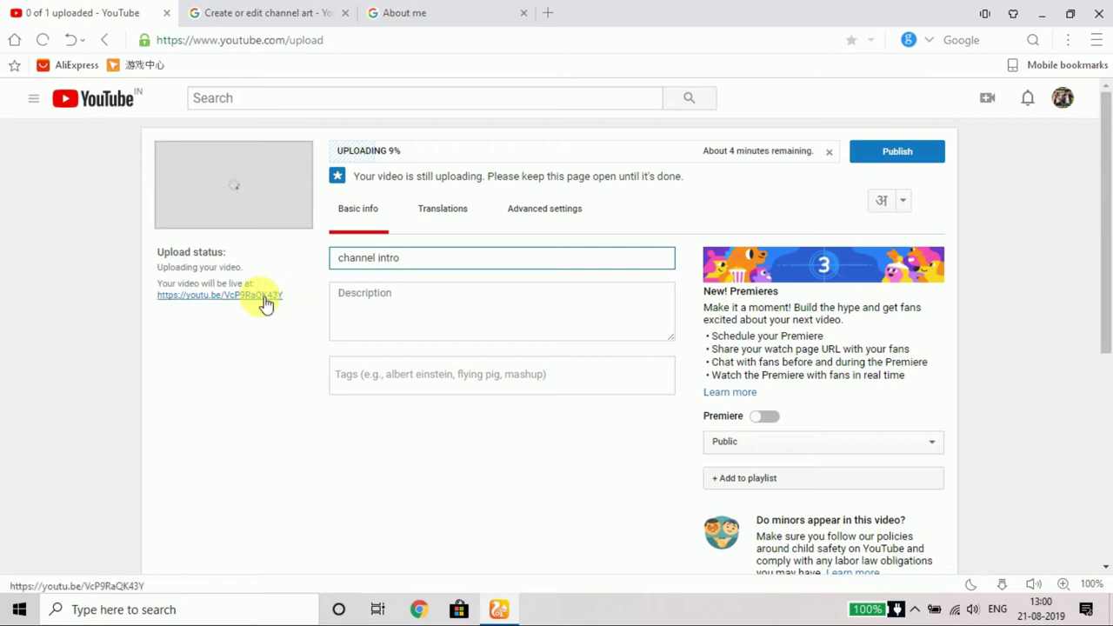
pyautogui.click(422, 299)
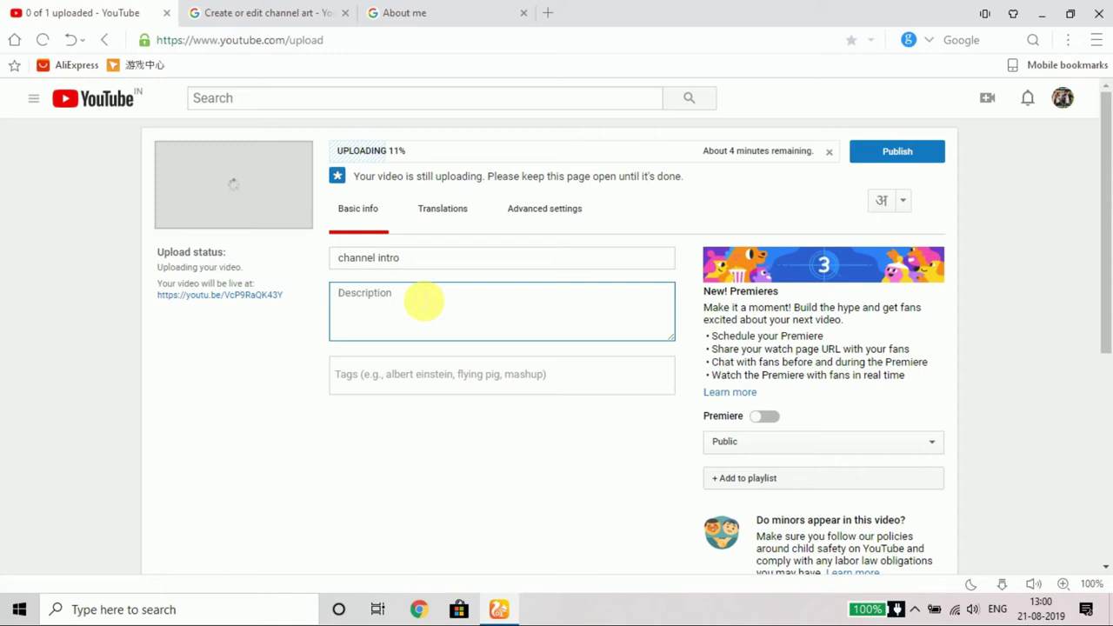
pyautogui.click(445, 212)
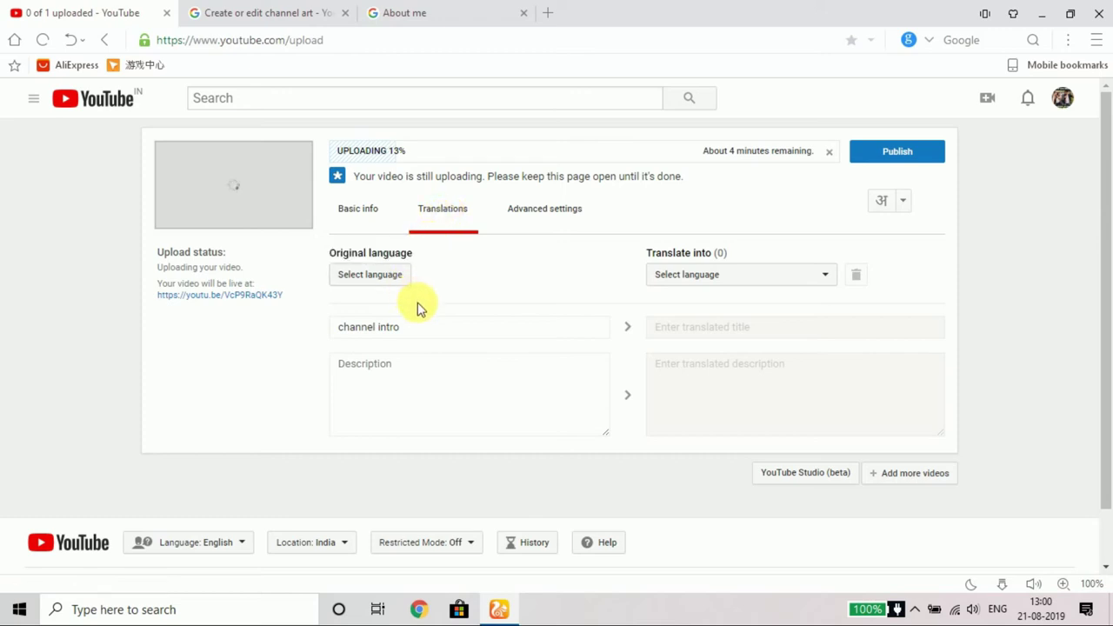
pyautogui.click(733, 274)
pyautogui.click(733, 274)
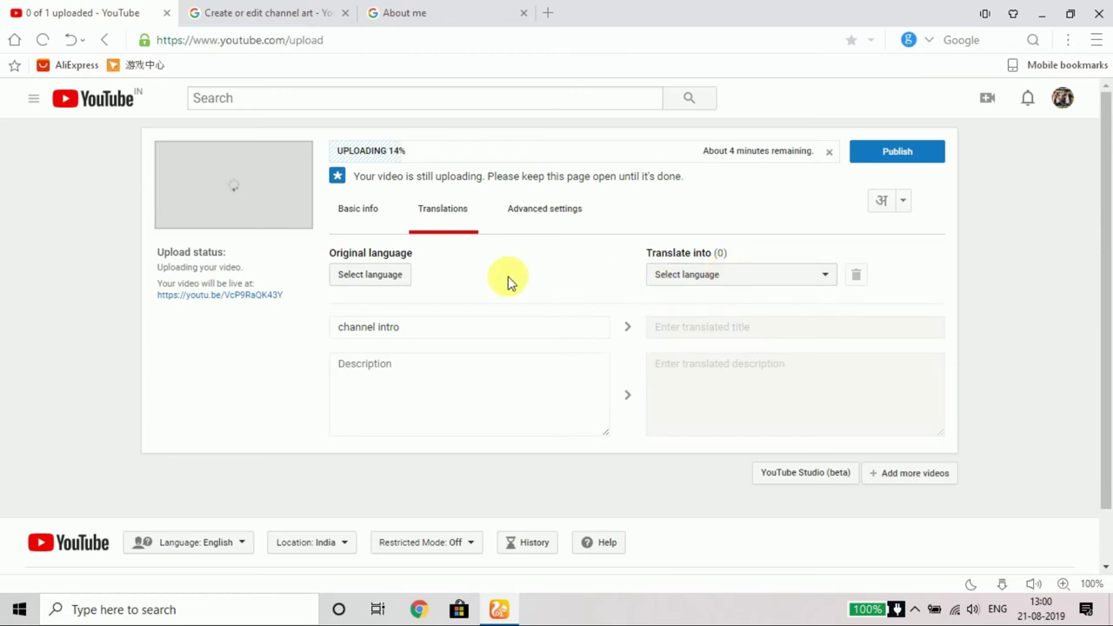
# Step: Review Advanced settings, keeping the People & Blogs category and Standard YouTube License
pyautogui.click(553, 221)
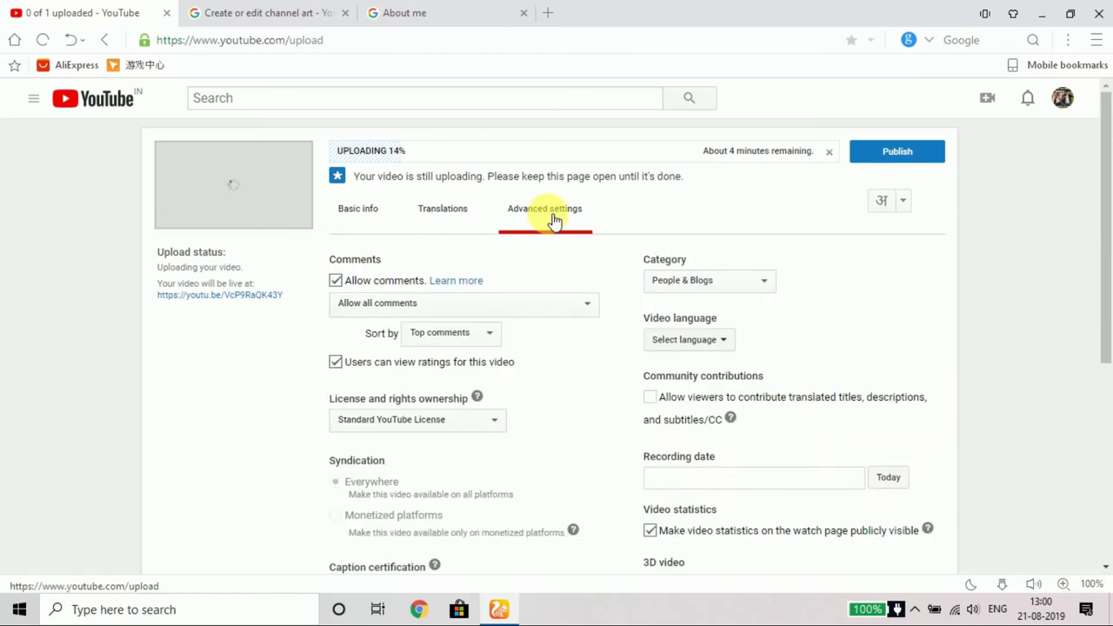
pyautogui.scroll(-1, 576, 406)
pyautogui.scroll(-1, 577, 409)
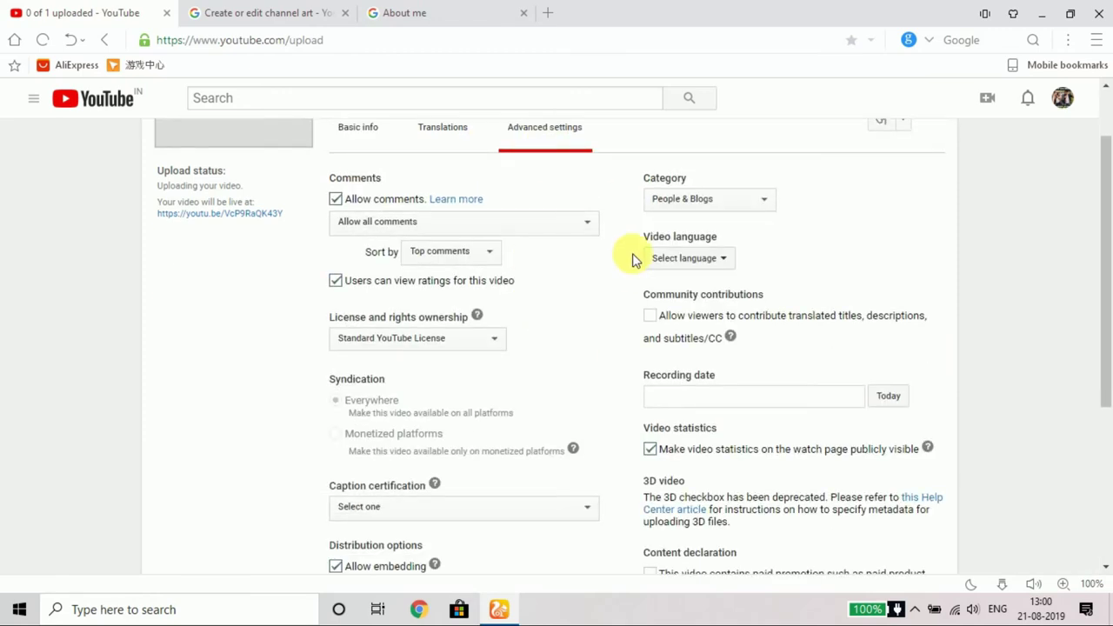
pyautogui.click(726, 200)
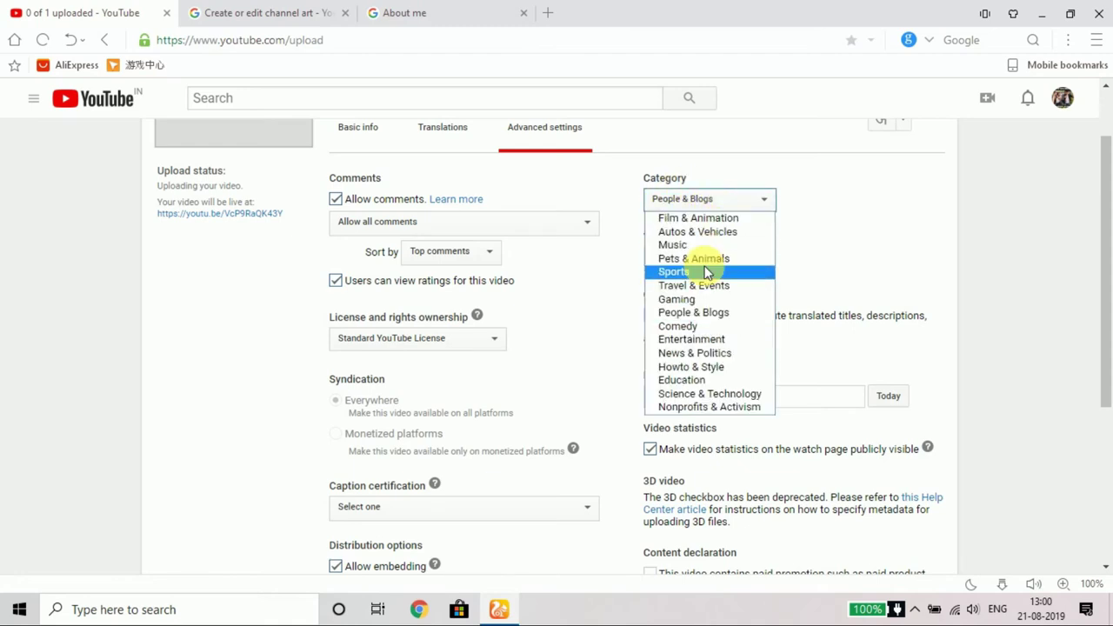
pyautogui.scroll(2, 691, 355)
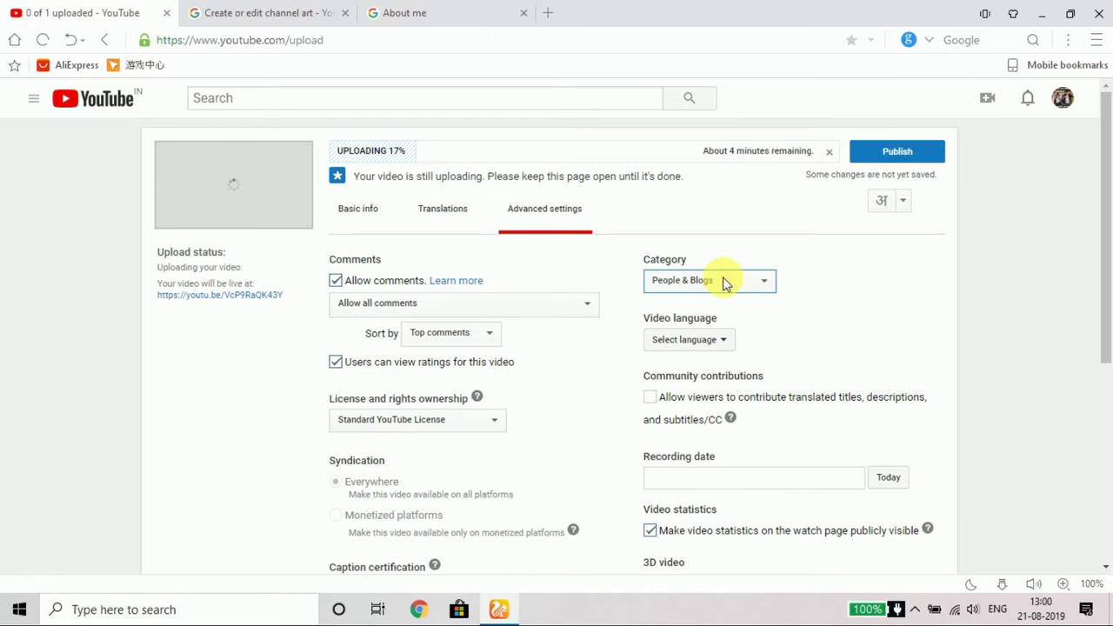
pyautogui.click(725, 282)
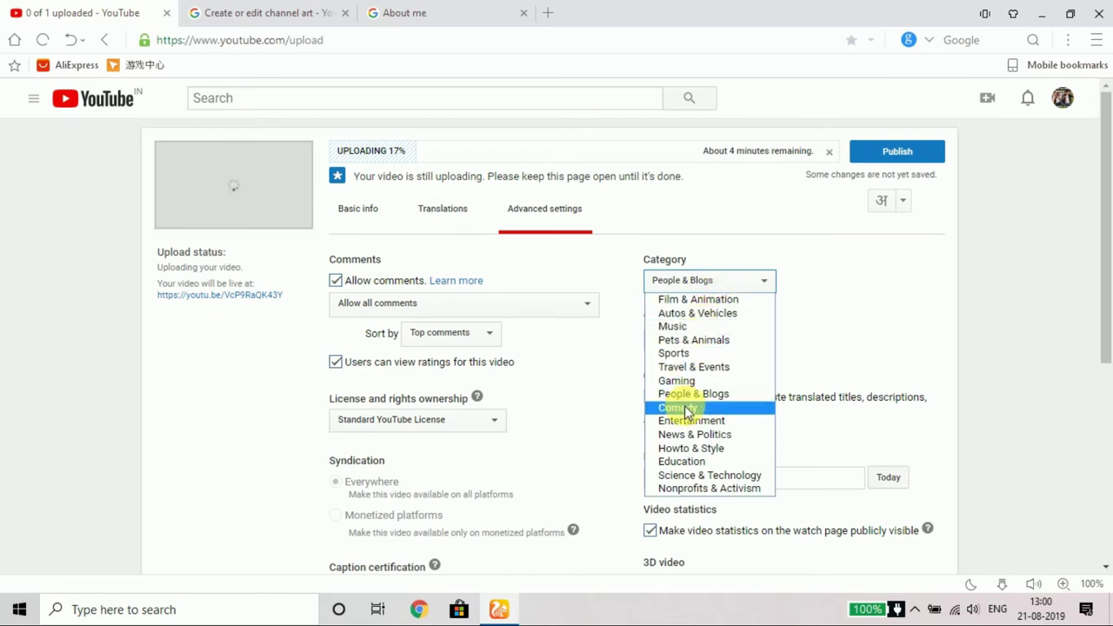
pyautogui.click(613, 358)
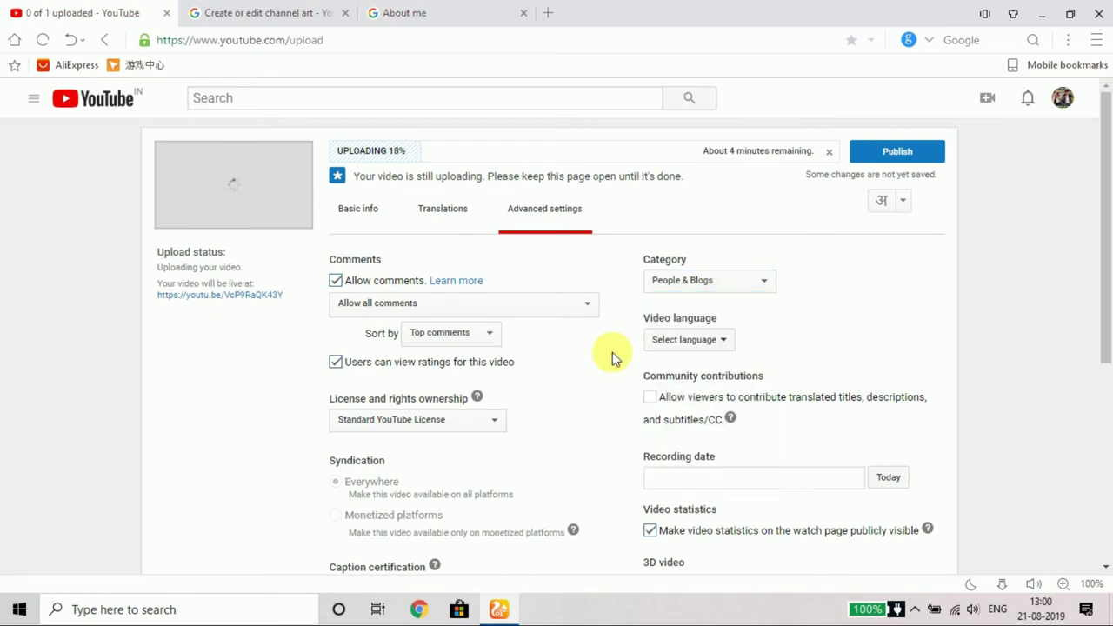
pyautogui.scroll(-1, 452, 442)
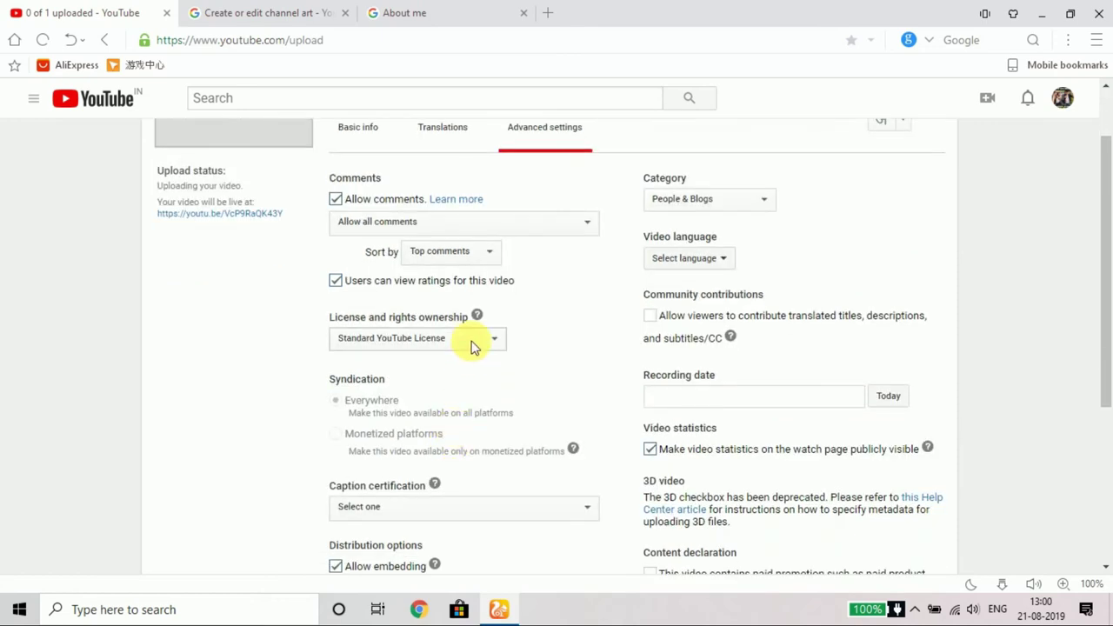
pyautogui.click(494, 340)
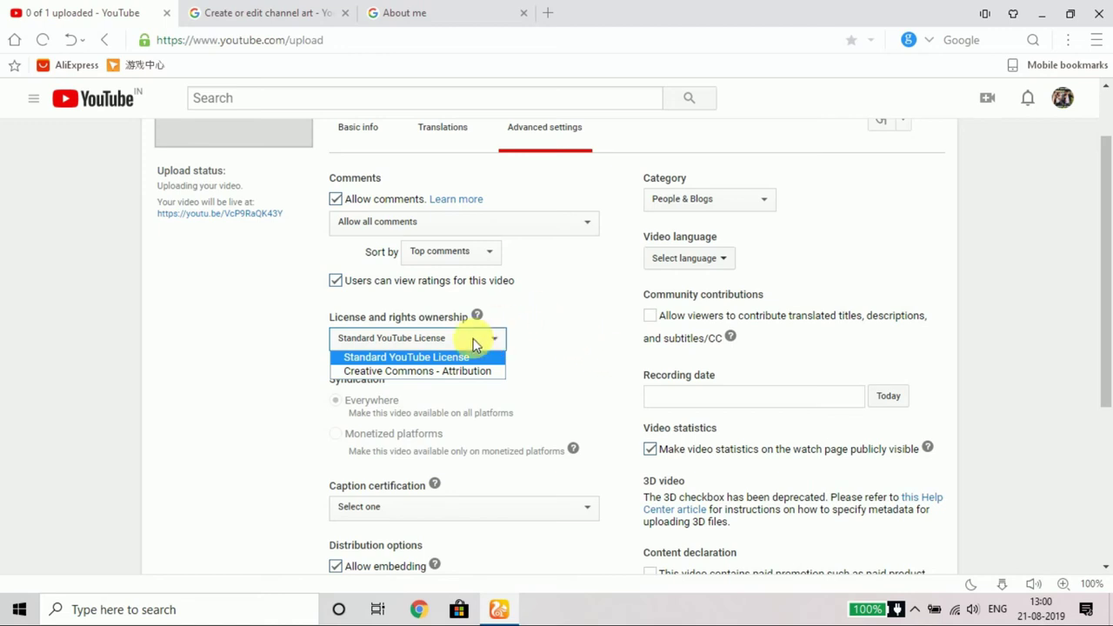
pyautogui.click(507, 352)
pyautogui.scroll(-3, 597, 403)
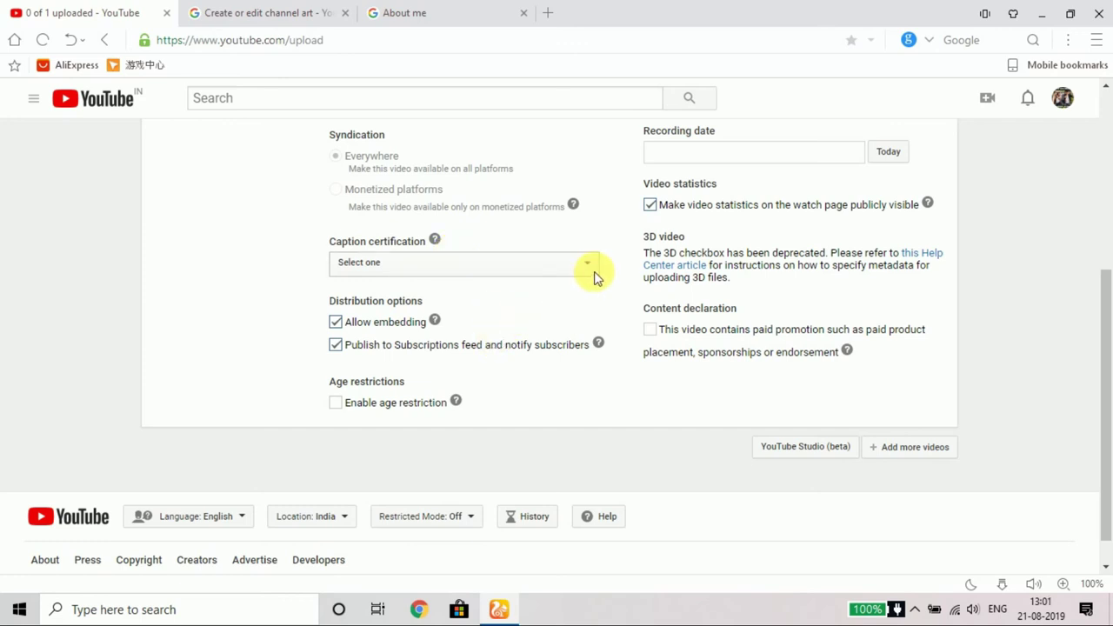
pyautogui.scroll(4, 596, 277)
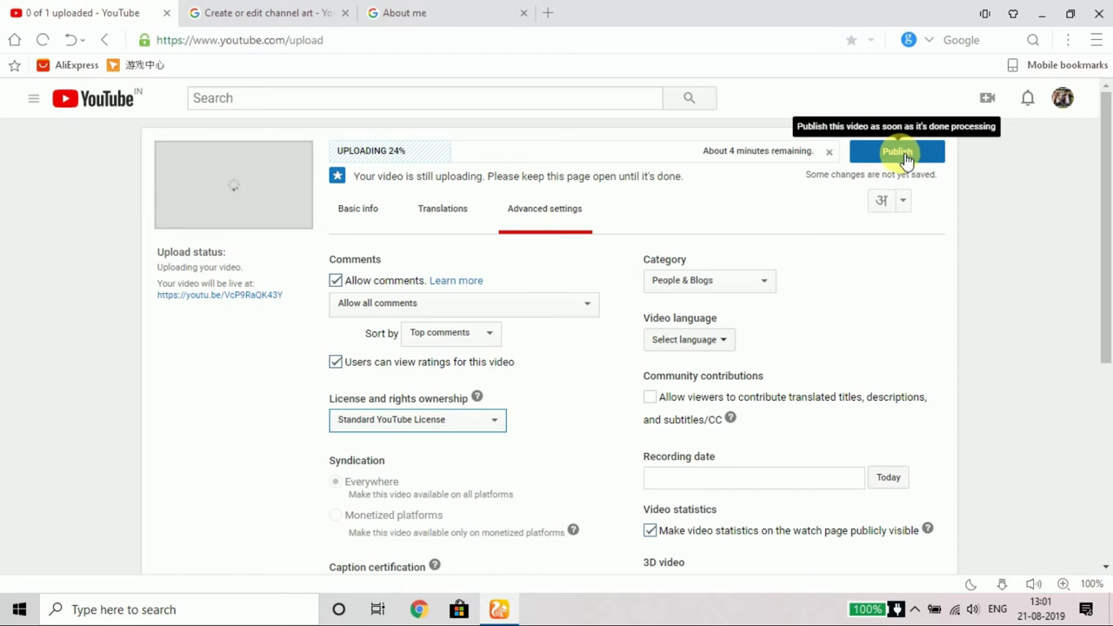
# Step: Confirm cancelling the in-progress 'channel intro' upload and go back to the Dashboard
pyautogui.click(831, 154)
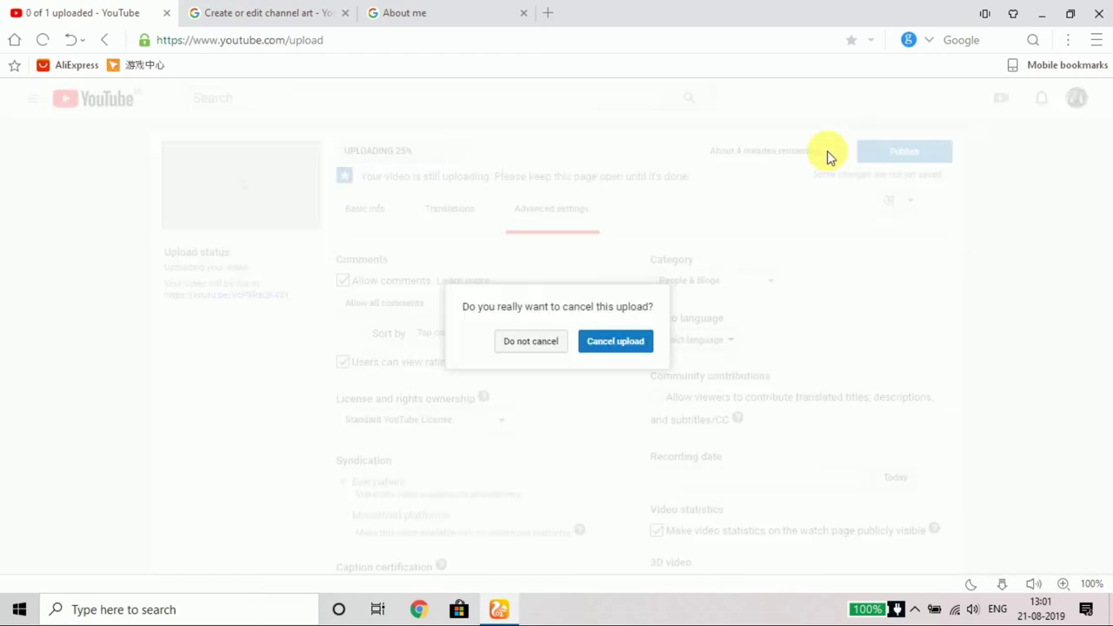
pyautogui.click(600, 344)
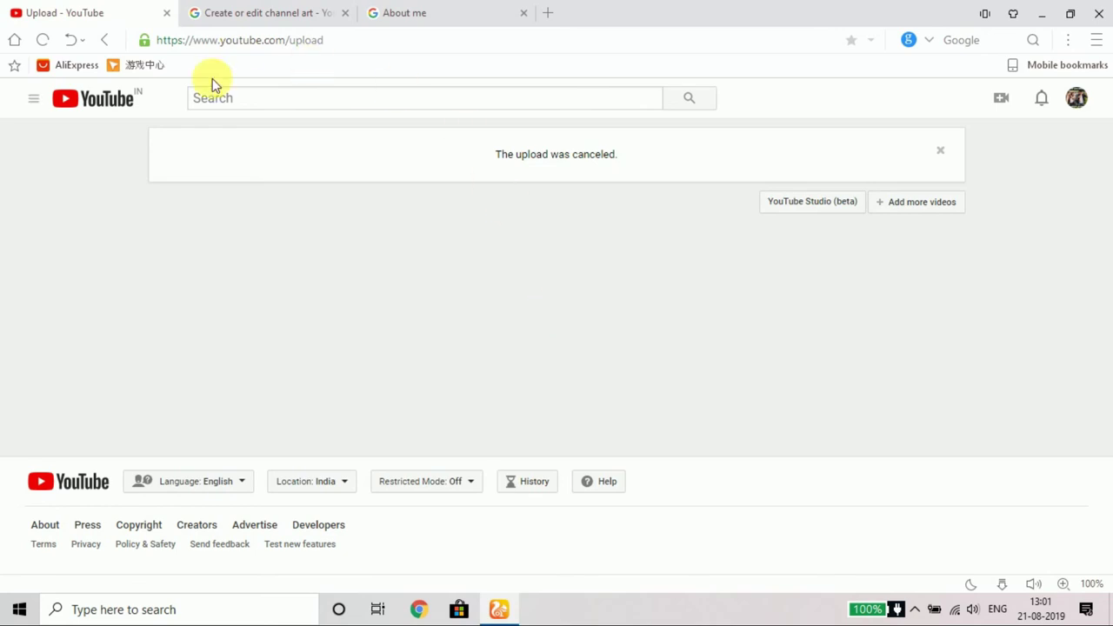
pyautogui.click(104, 40)
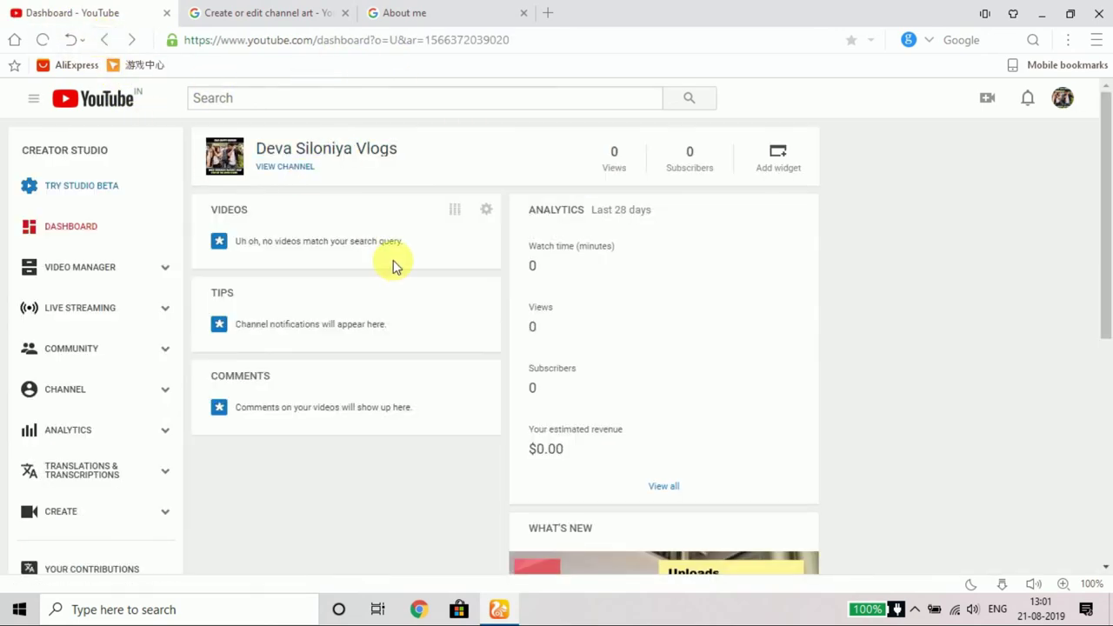